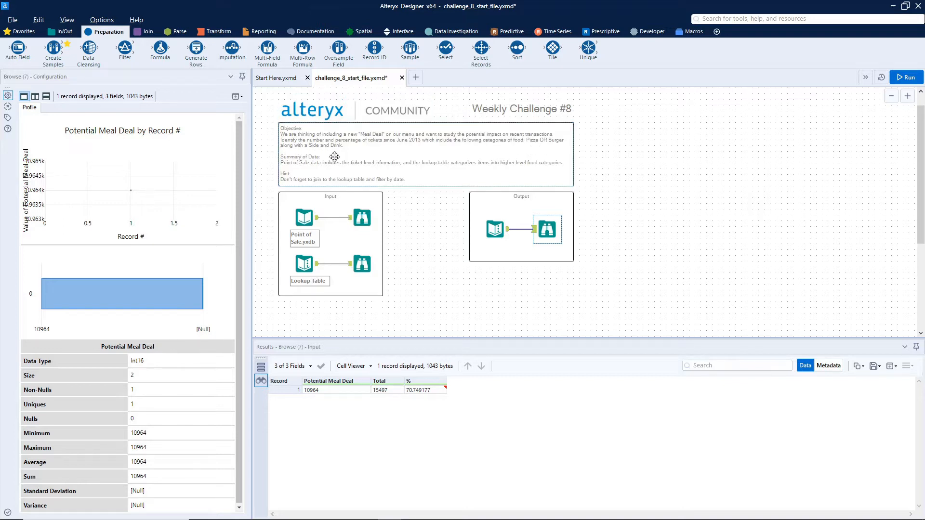
# Step: Add a Join tool below the inputs, connecting Point of Sale to its left input and Lookup Table to its right input
pyautogui.scroll(-2, 346, 175)
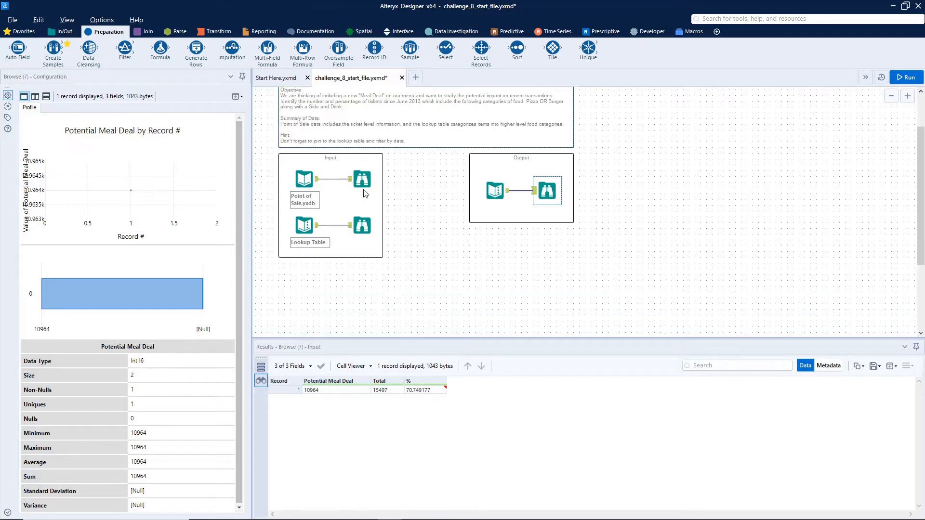
pyautogui.click(144, 31)
pyautogui.moveTo(124, 47); pyautogui.dragTo(391, 294)
pyautogui.moveTo(317, 179); pyautogui.dragTo(377, 291)
pyautogui.moveTo(317, 225); pyautogui.dragTo(379, 300)
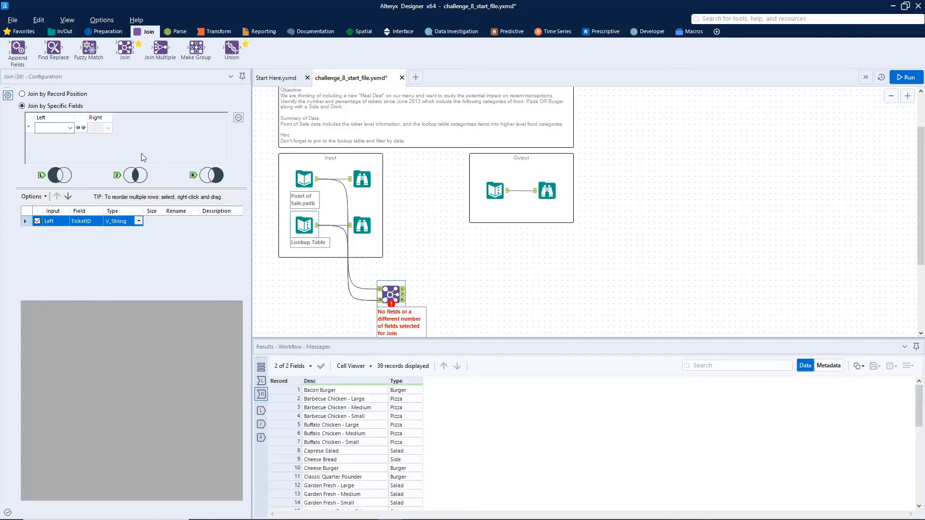
# Step: Join on the Desc field from both inputs and exclude the duplicate right-side Desc field
pyautogui.click(70, 129)
pyautogui.click(57, 164)
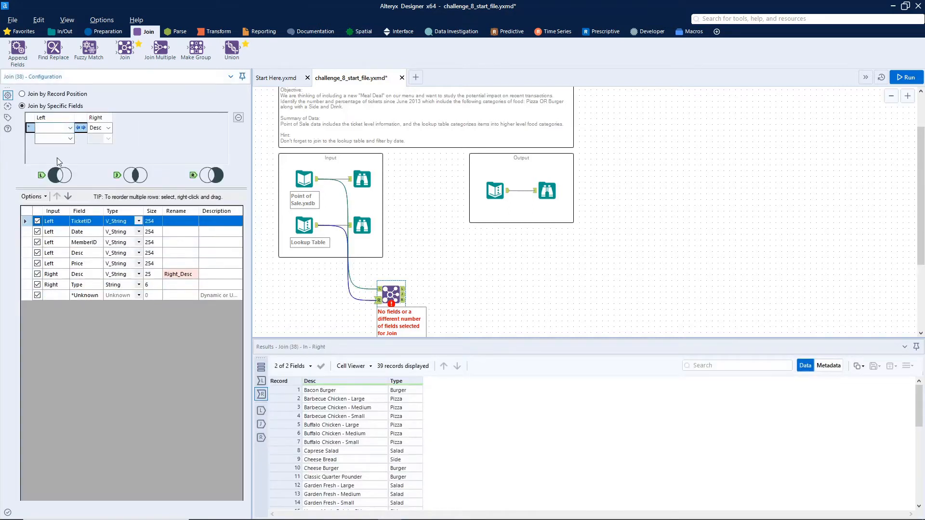
pyautogui.click(37, 275)
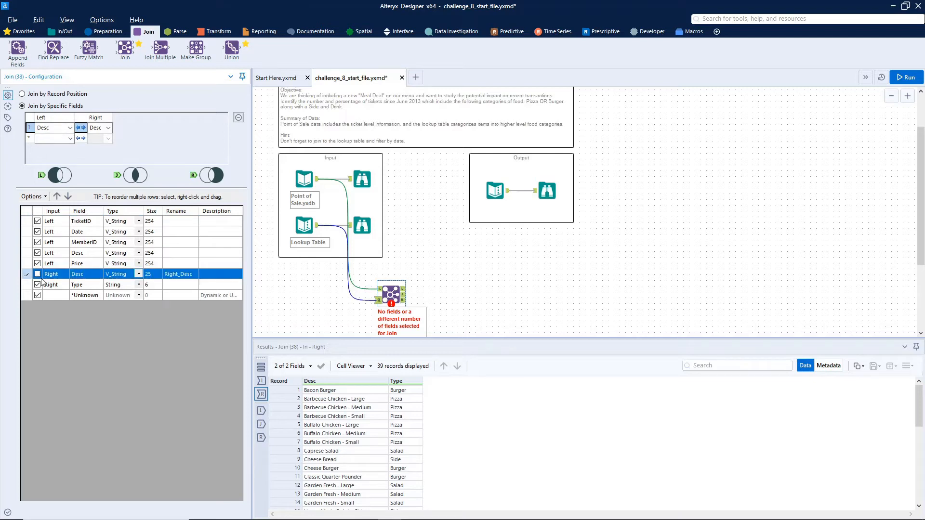
# Step: Attach a Browse tool to the Join's joined output and run the workflow
pyautogui.click(897, 79)
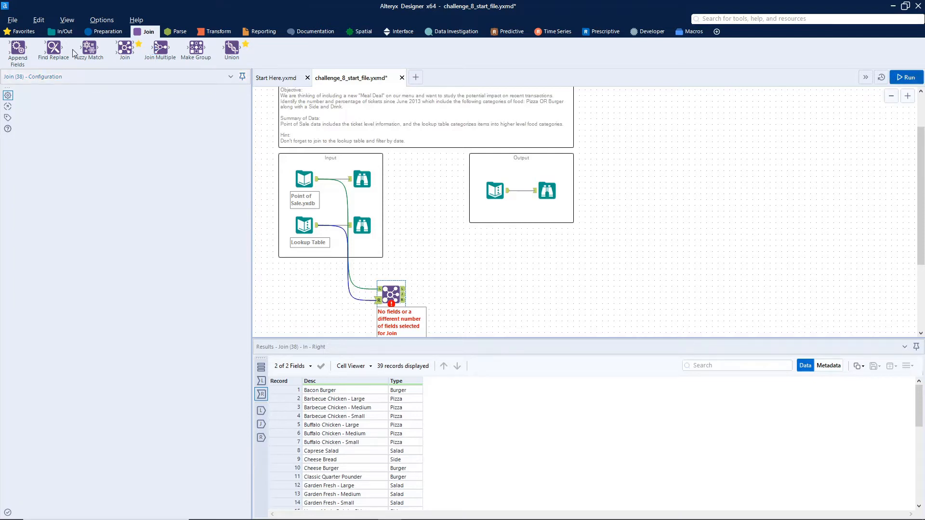
pyautogui.click(57, 33)
pyautogui.moveTo(18, 48); pyautogui.dragTo(512, 296)
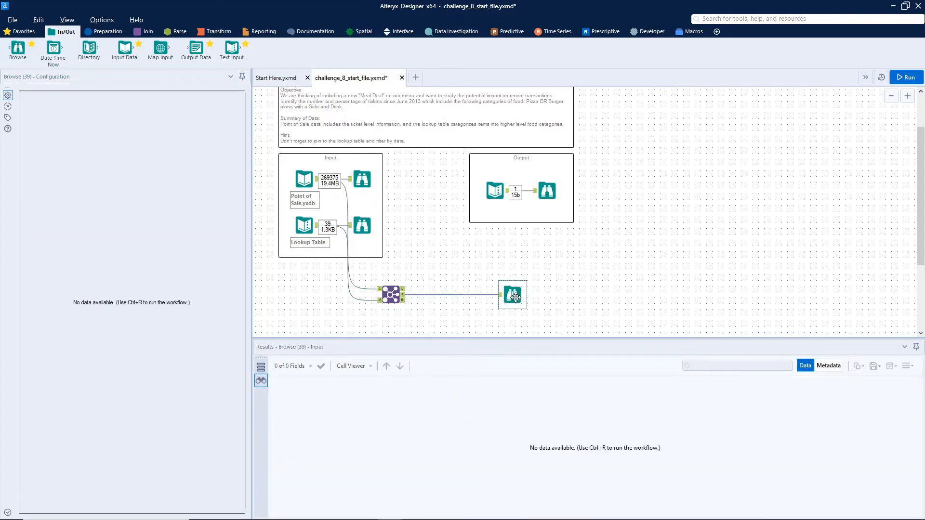
pyautogui.hotkey('ctrl', 'r')
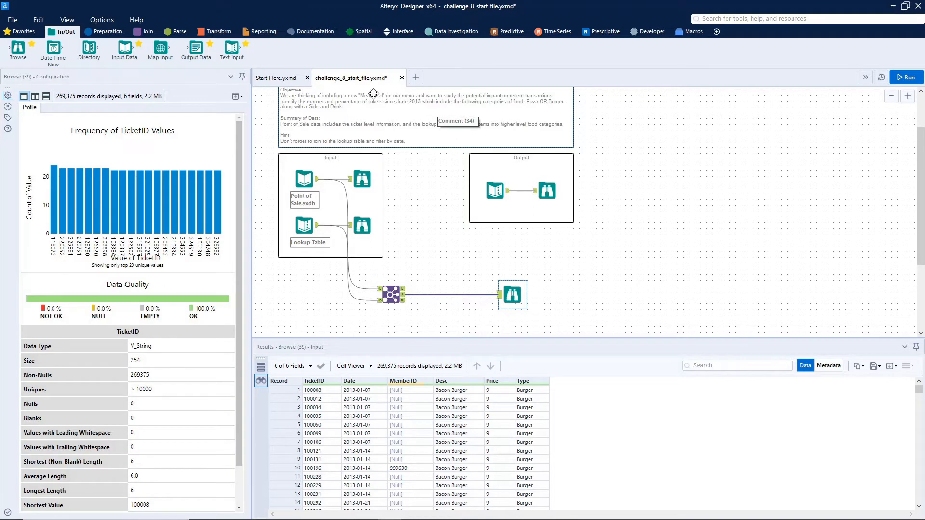
# Step: Change the Join's Date field type to Date and run the workflow
pyautogui.click(118, 30)
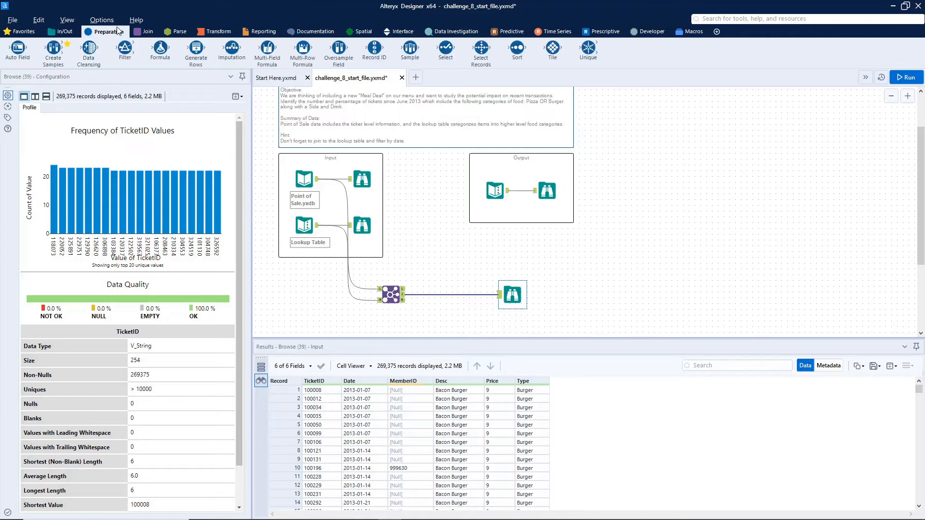
pyautogui.moveTo(125, 48); pyautogui.dragTo(362, 7)
pyautogui.click(390, 295)
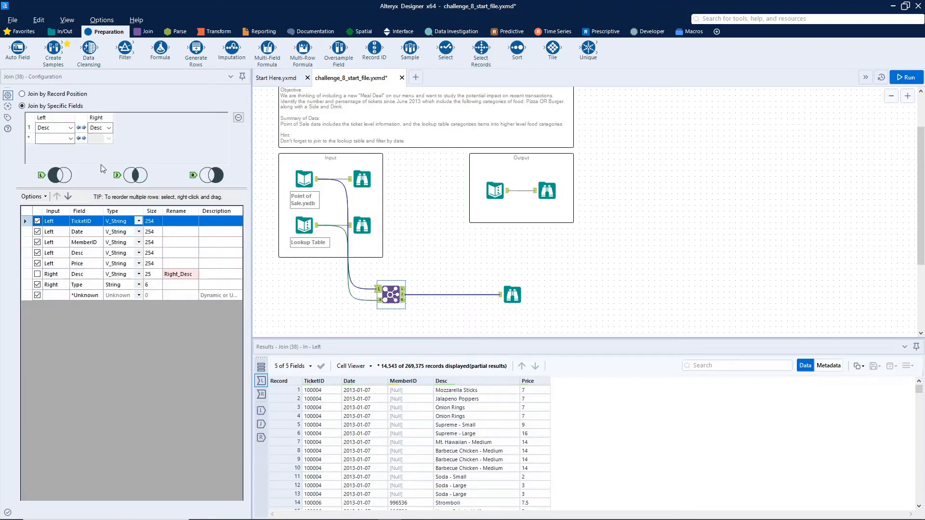
pyautogui.click(138, 232)
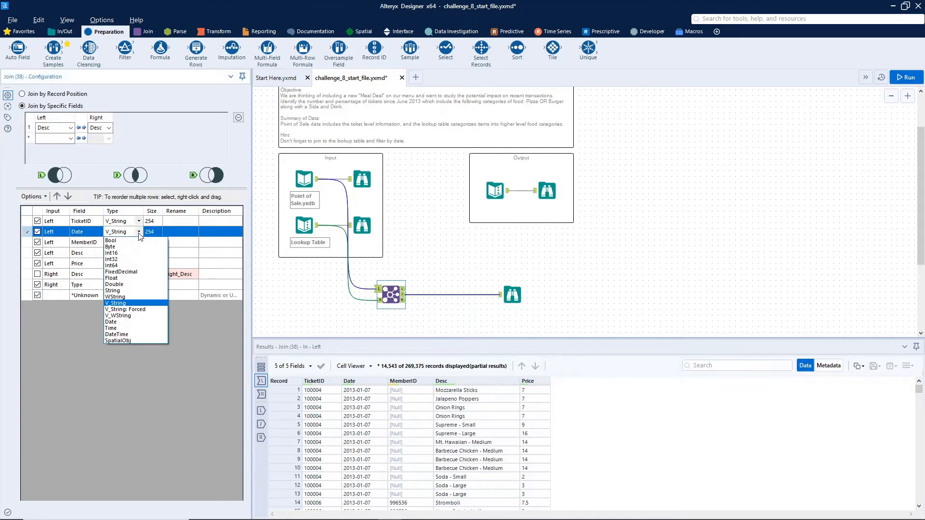
pyautogui.click(123, 322)
pyautogui.click(905, 78)
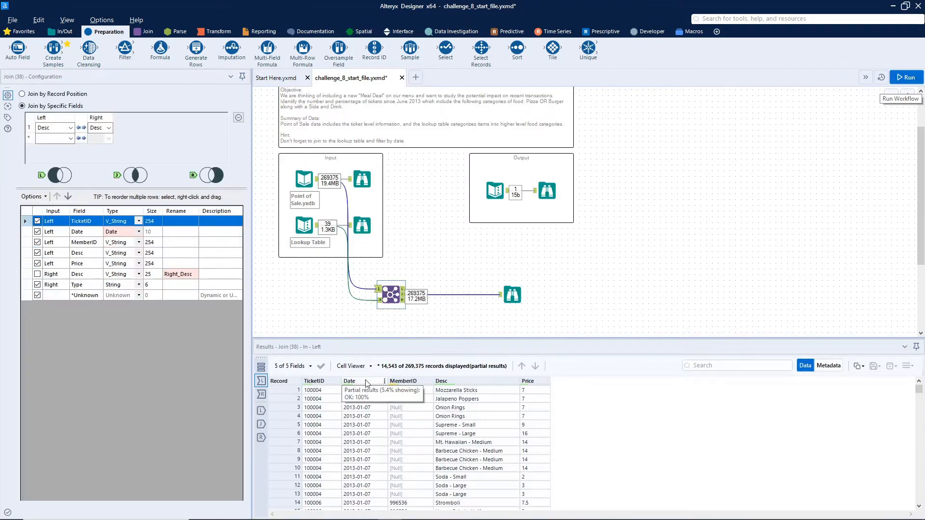
# Step: Insert a Filter tool between the Join and the Browse tool
pyautogui.click(509, 293)
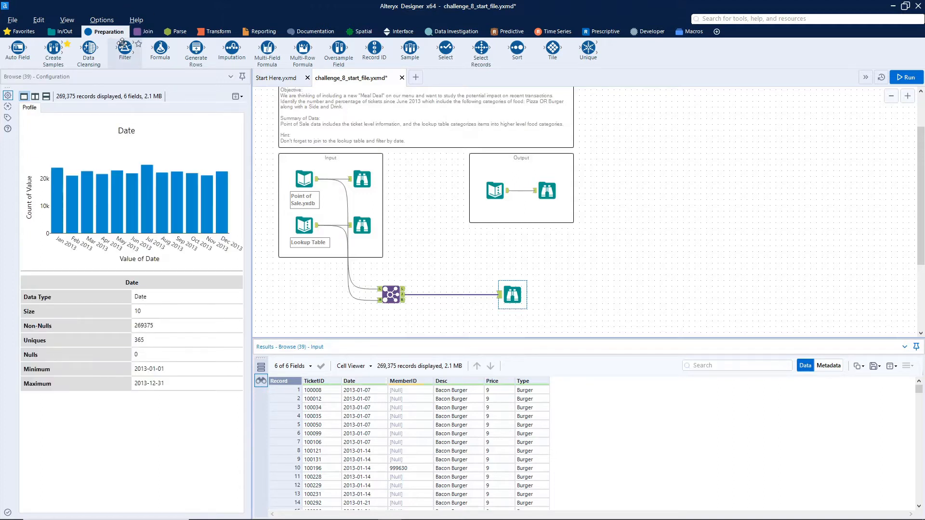
pyautogui.click(444, 296)
pyautogui.moveTo(445, 295); pyautogui.dragTo(443, 295)
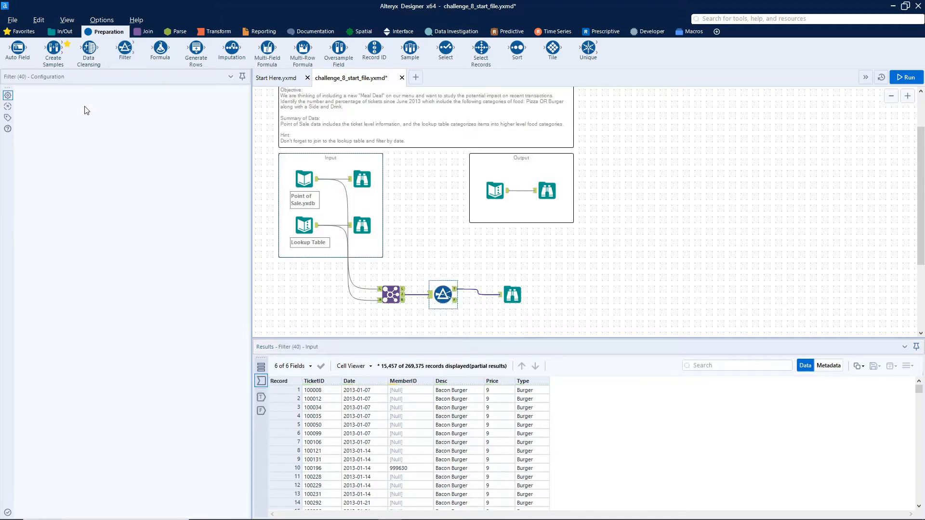
# Step: Set up a basic filter on the Date column with the >= operator
pyautogui.click(63, 131)
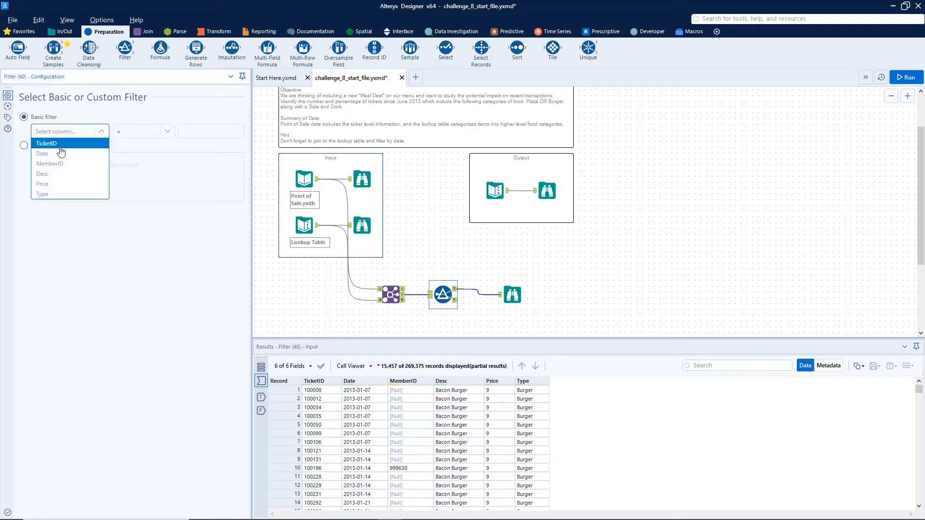
pyautogui.click(63, 153)
pyautogui.click(167, 132)
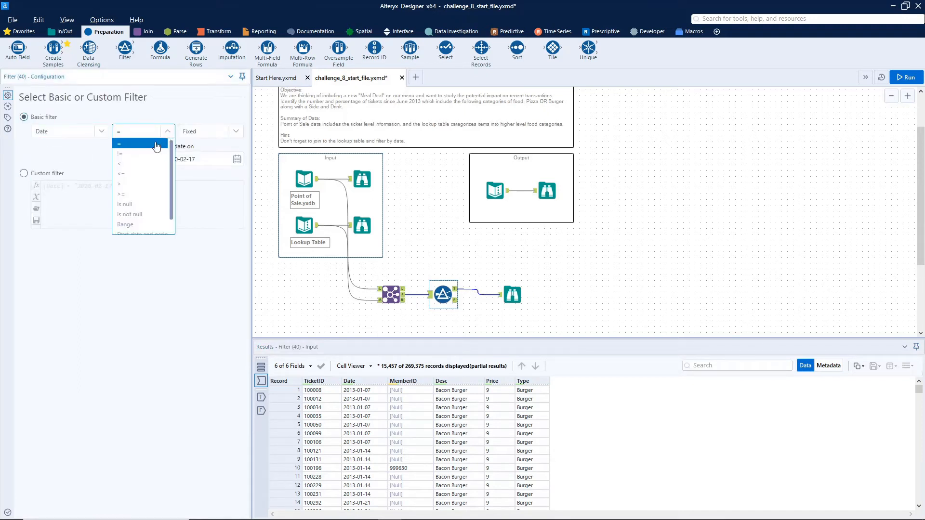
pyautogui.click(129, 184)
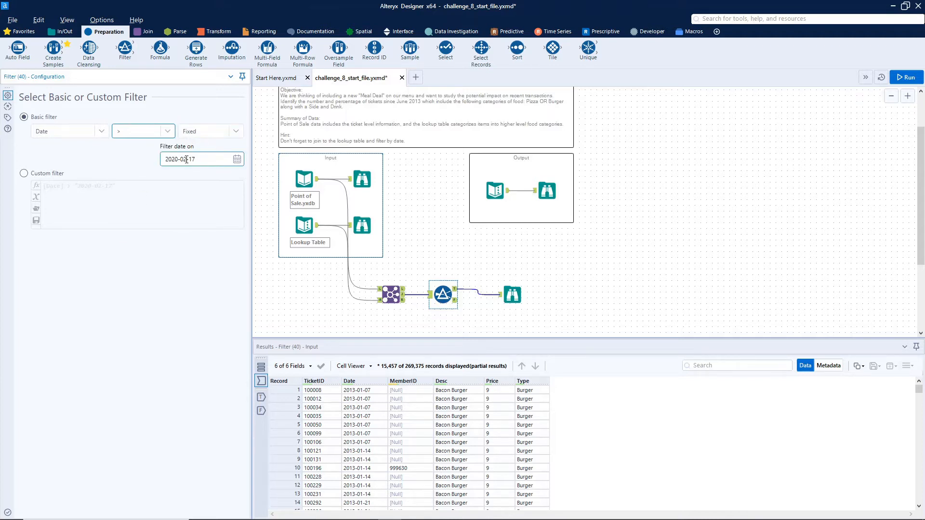
pyautogui.click(155, 134)
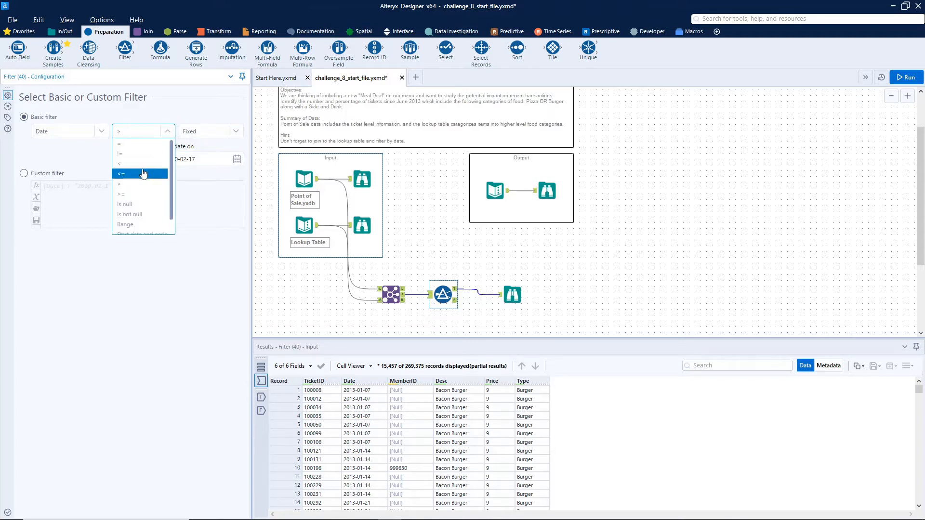
pyautogui.click(125, 194)
# Step: Set the filter date to 2013-06-01 and run the workflow
pyautogui.click(212, 164)
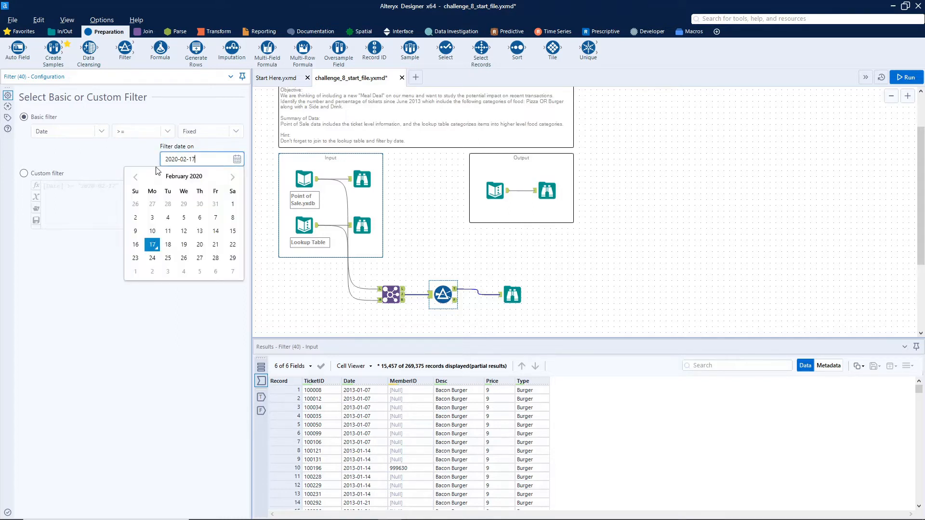
pyautogui.click(186, 178)
pyautogui.click(185, 178)
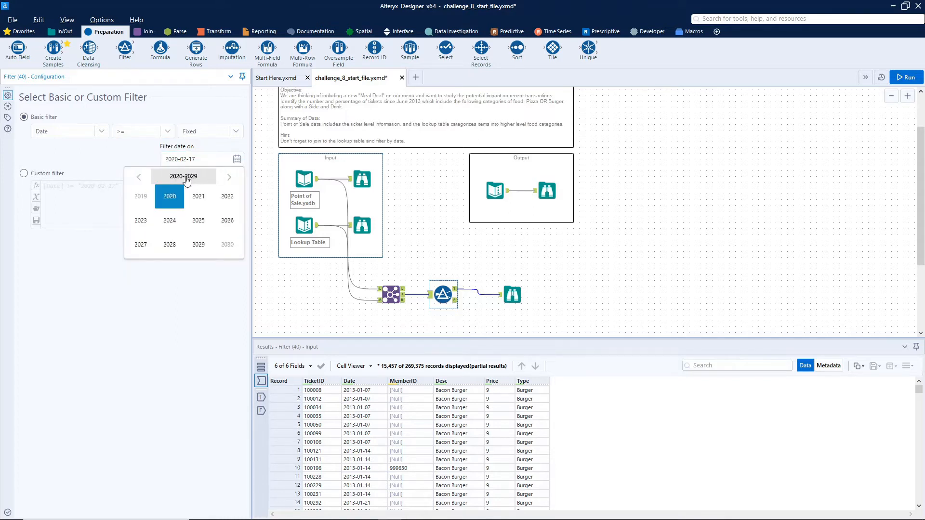
pyautogui.click(139, 176)
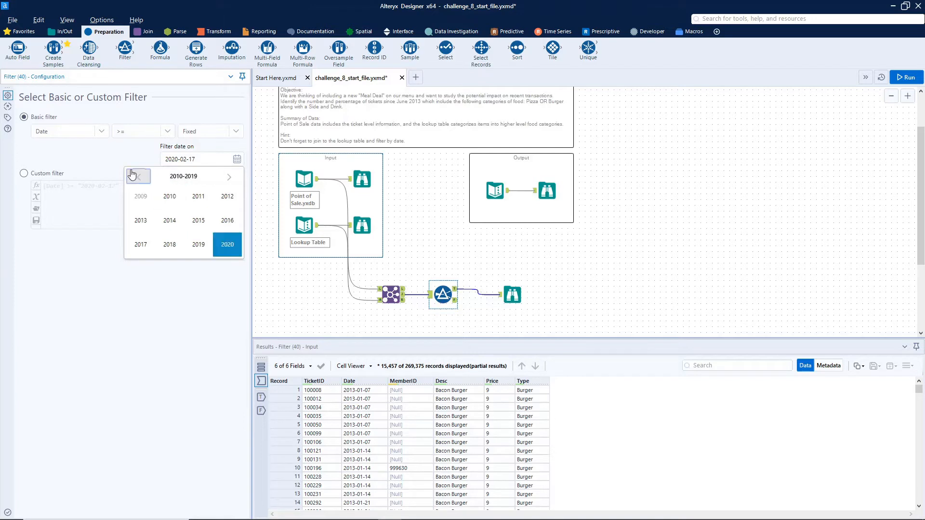
pyautogui.click(145, 221)
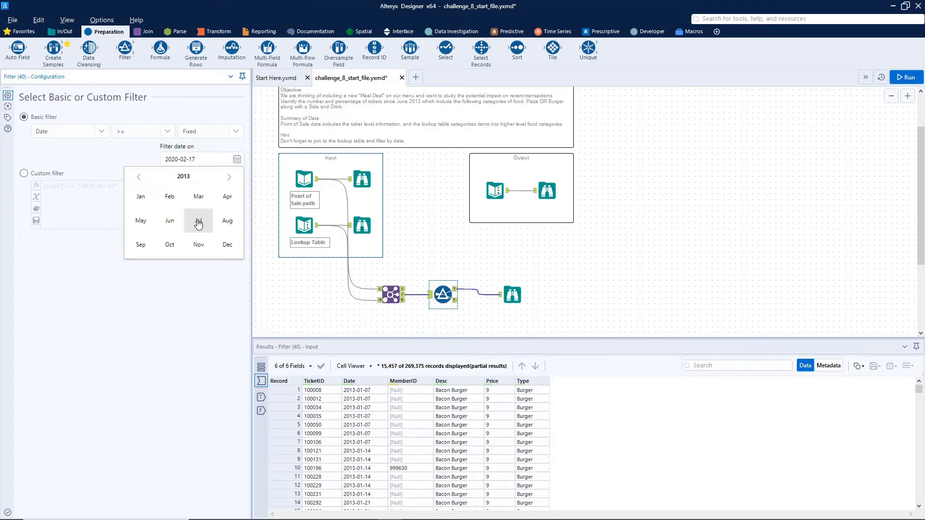
pyautogui.click(170, 222)
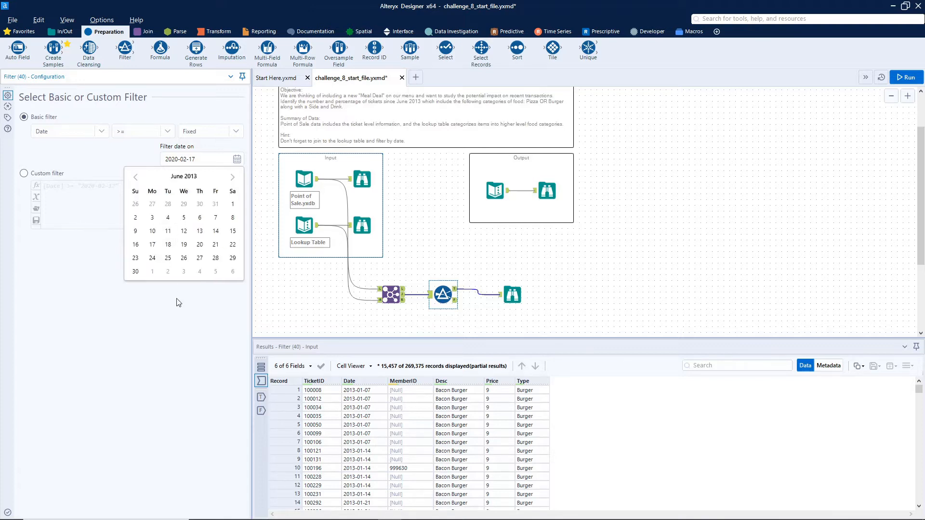
pyautogui.click(232, 205)
pyautogui.click(202, 318)
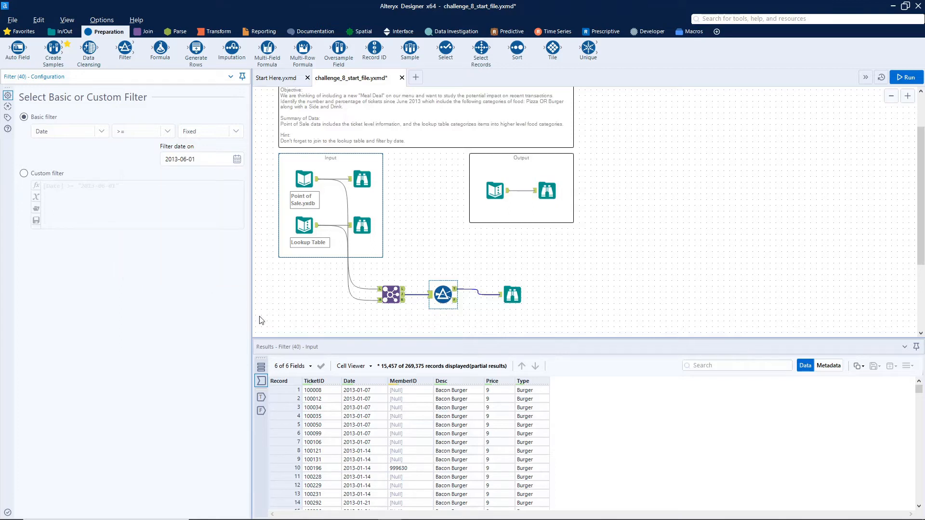
pyautogui.click(707, 186)
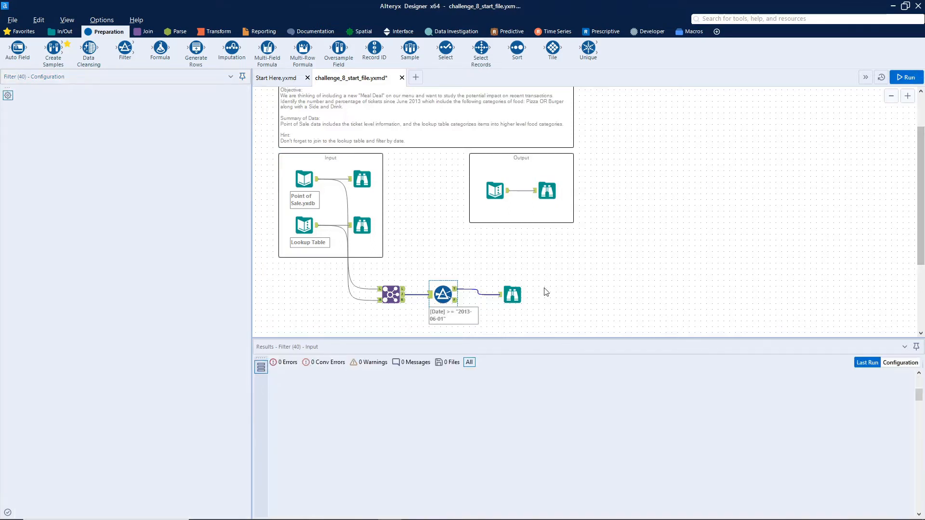
pyautogui.hotkey('ctrl', 'r')
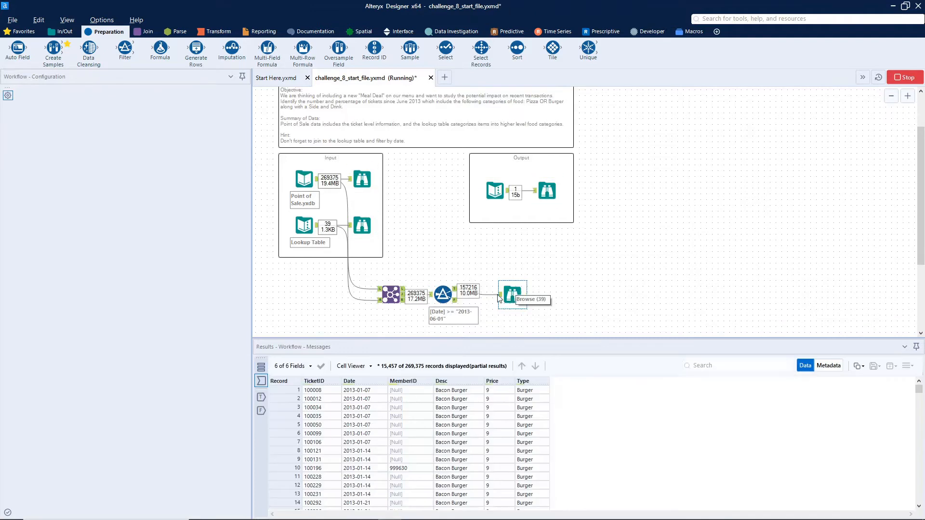
# Step: Move the Browse tool further right and inspect the filtered records
pyautogui.click(513, 297)
pyautogui.moveTo(525, 295); pyautogui.dragTo(592, 297)
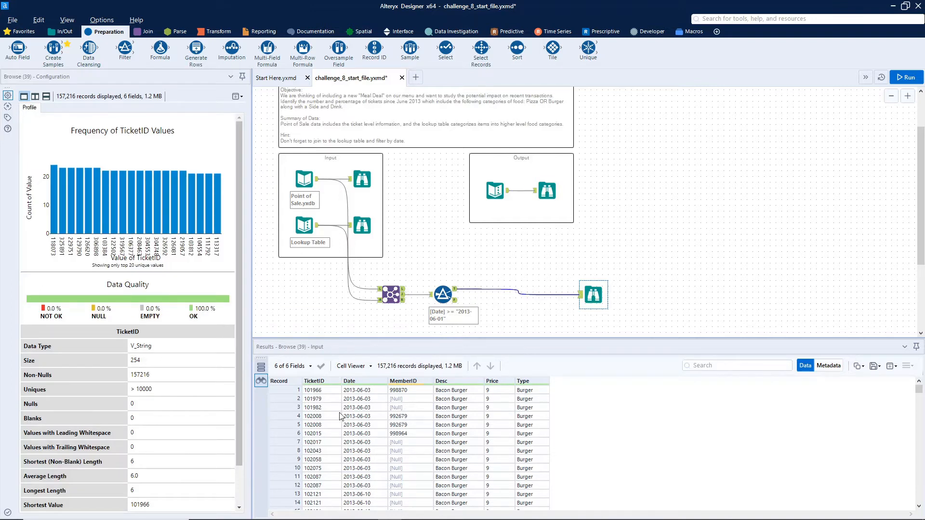
pyautogui.moveTo(293, 415); pyautogui.dragTo(293, 425)
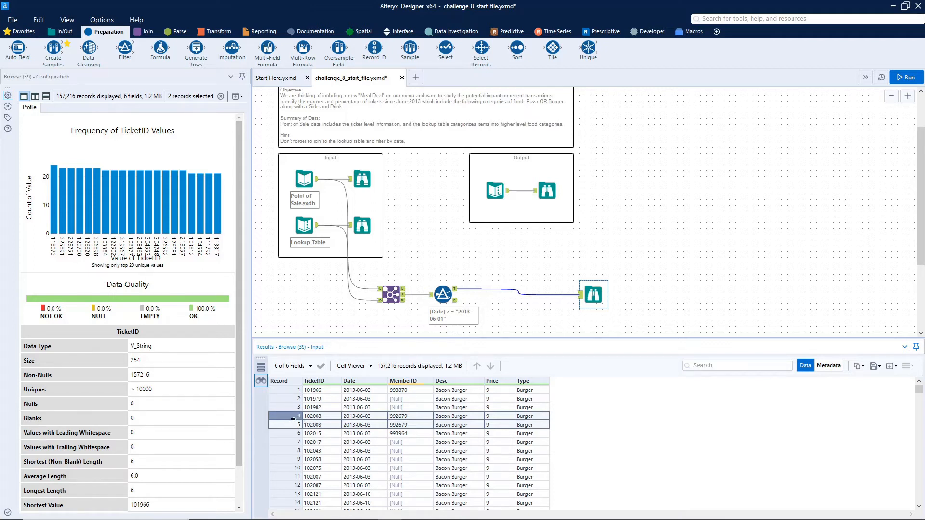
# Step: Insert a Cross Tab tool after the Filter, grouping by TicketID with Type as column headers and Price as values
pyautogui.click(215, 31)
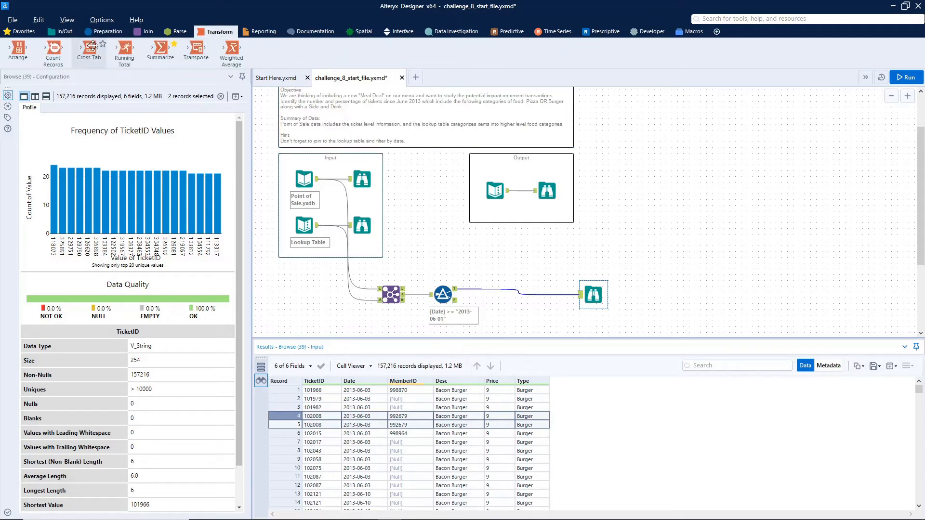
pyautogui.moveTo(92, 46); pyautogui.dragTo(502, 296)
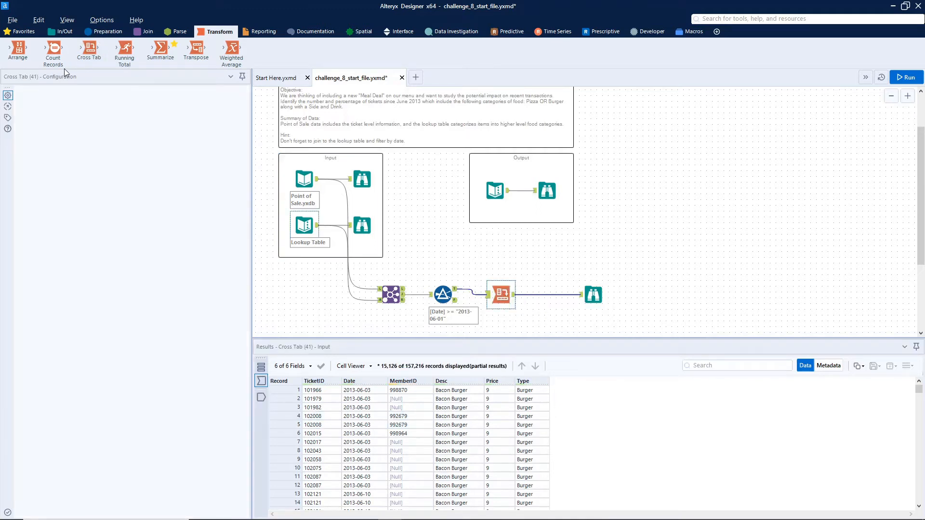
pyautogui.click(34, 158)
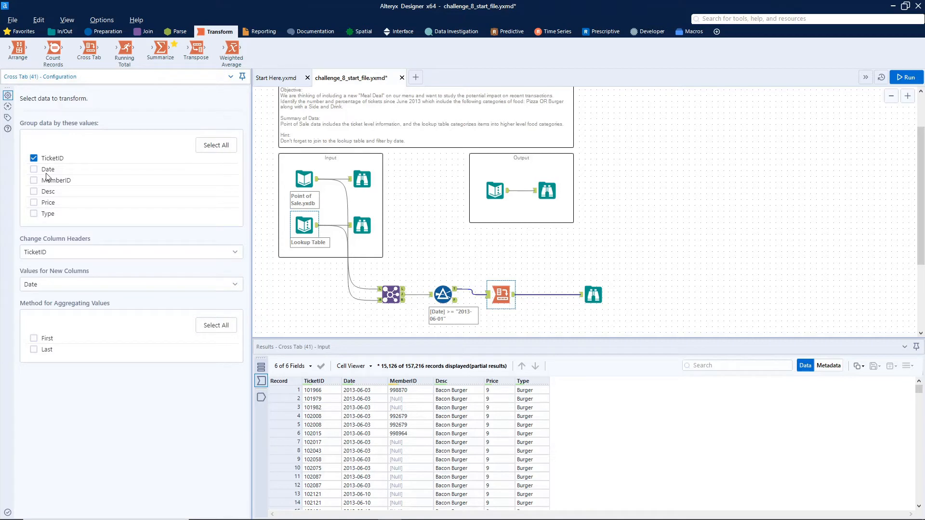
pyautogui.click(68, 254)
pyautogui.click(49, 348)
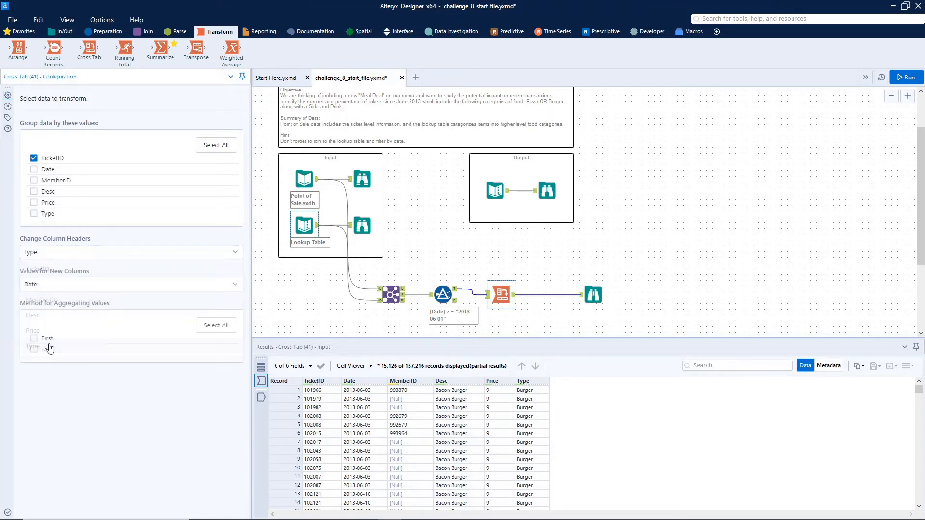
pyautogui.click(57, 288)
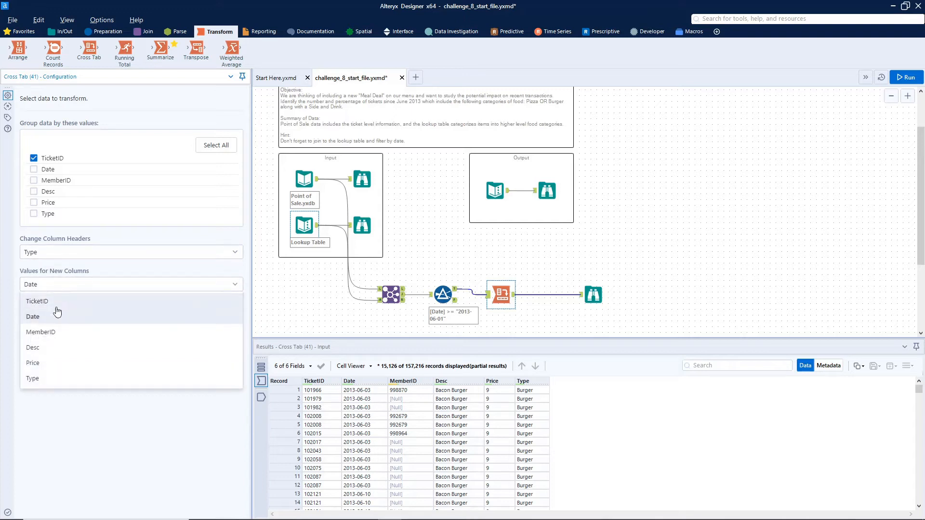
pyautogui.click(33, 363)
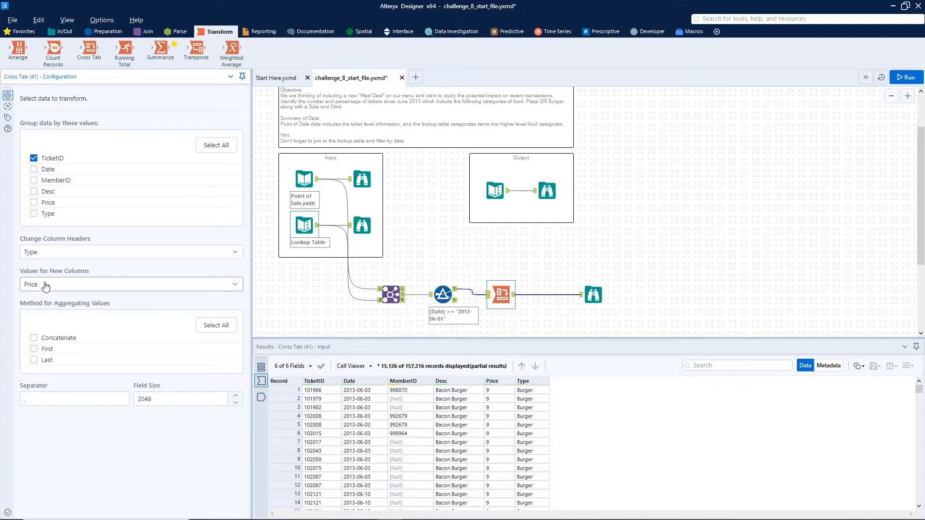
# Step: Change the Price field's data type to Double in the Join tool
pyautogui.click(388, 288)
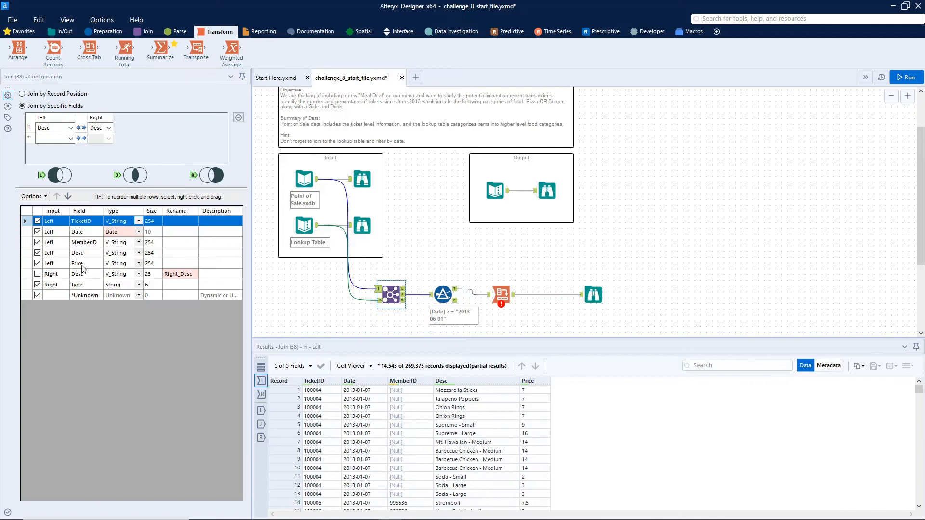
pyautogui.click(139, 263)
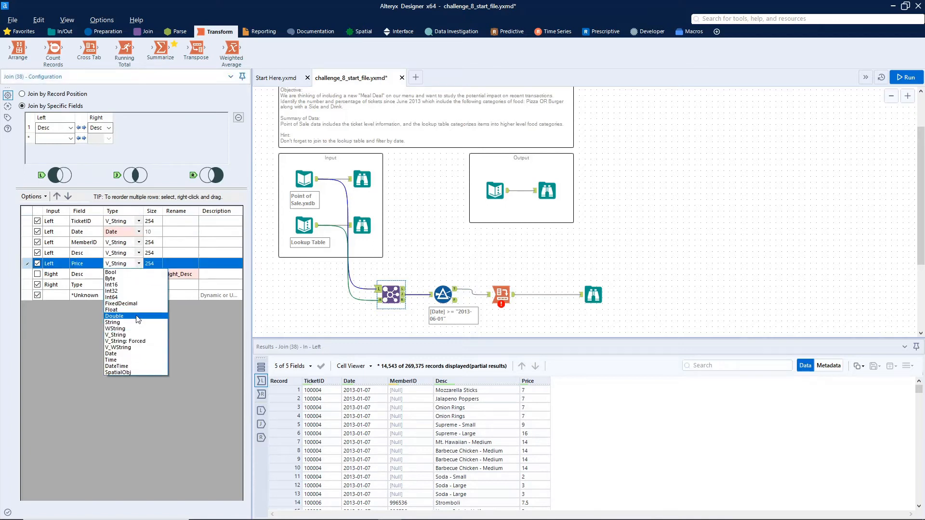
pyautogui.click(139, 319)
# Step: Set the Cross Tab aggregation method to Count (With Nulls), run the workflow and open the Browse results
pyautogui.click(501, 293)
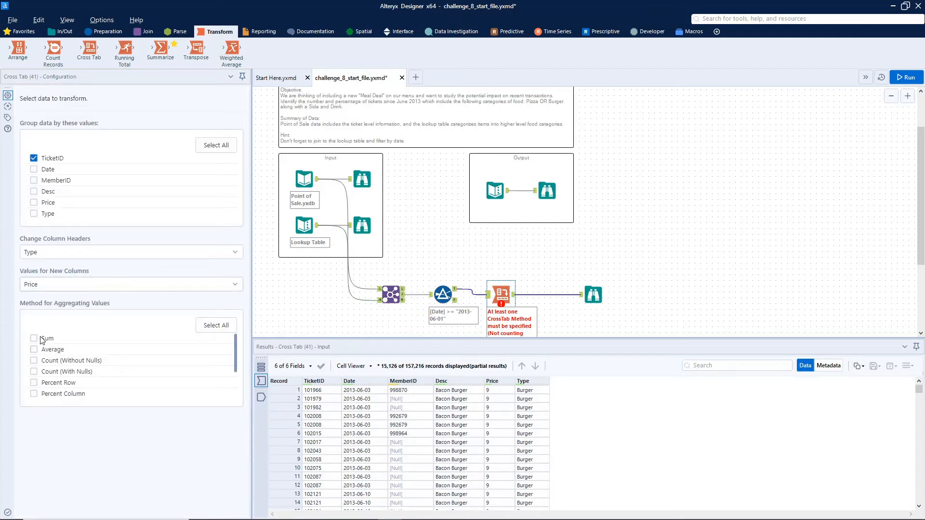
pyautogui.click(33, 372)
pyautogui.click(914, 82)
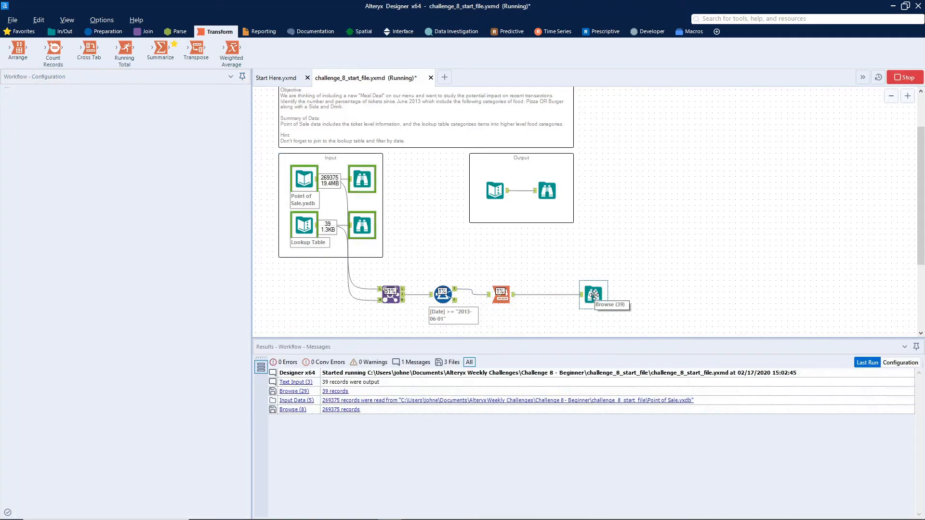
pyautogui.click(593, 296)
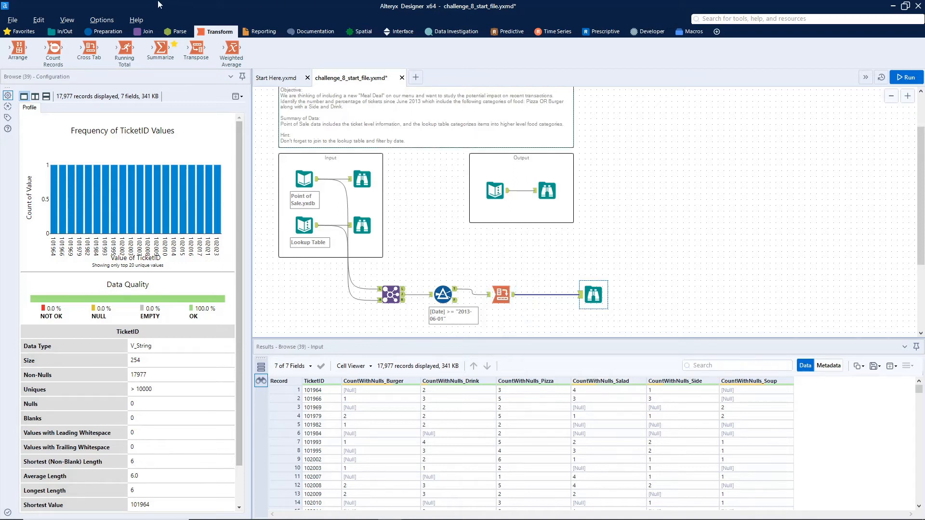
# Step: Insert a Formula tool between the Cross Tab and Browse, adding a new column named Potential Meal Deal
pyautogui.click(107, 32)
pyautogui.moveTo(161, 51); pyautogui.dragTo(646, 295)
pyautogui.click(556, 294)
pyautogui.moveTo(556, 293); pyautogui.dragTo(562, 293)
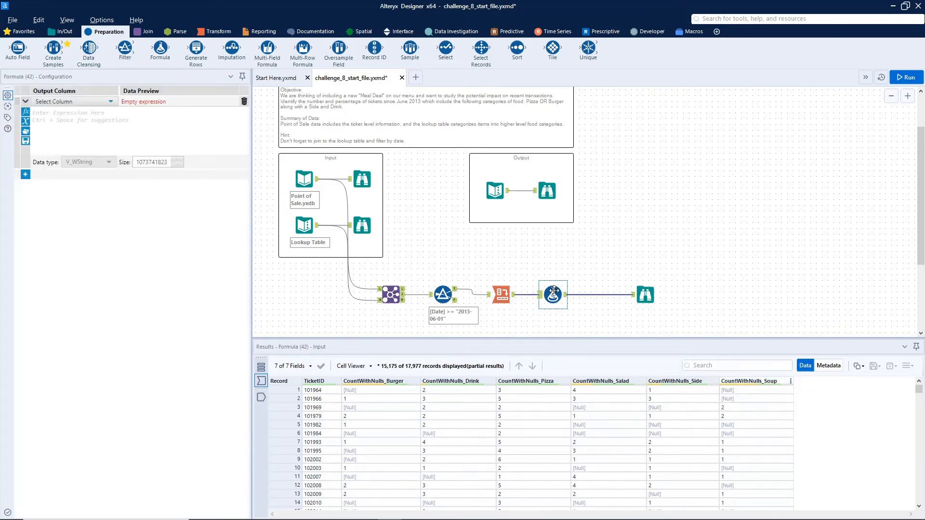
pyautogui.click(58, 102)
pyautogui.click(57, 111)
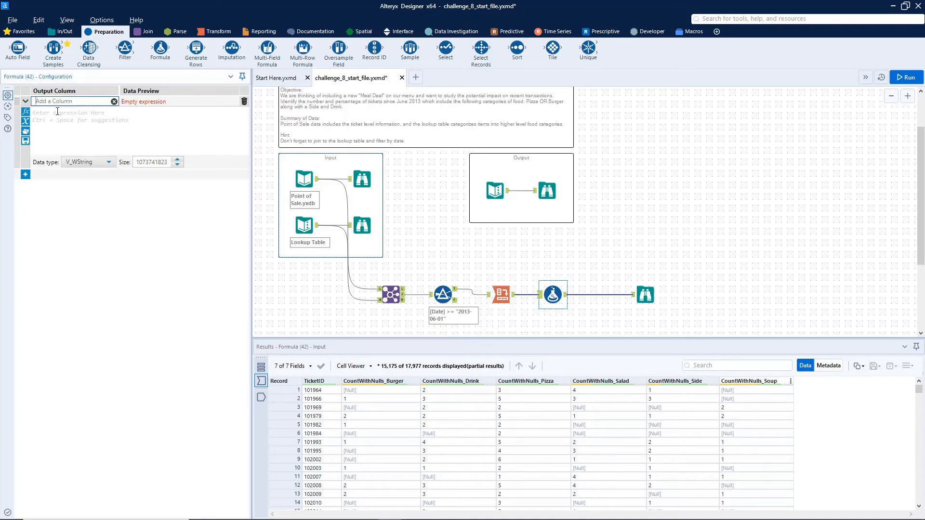
pyautogui.write('Me')
pyautogui.press('BackSpace')
pyautogui.press('BackSpace')
pyautogui.write('P')
pyautogui.click(67, 113)
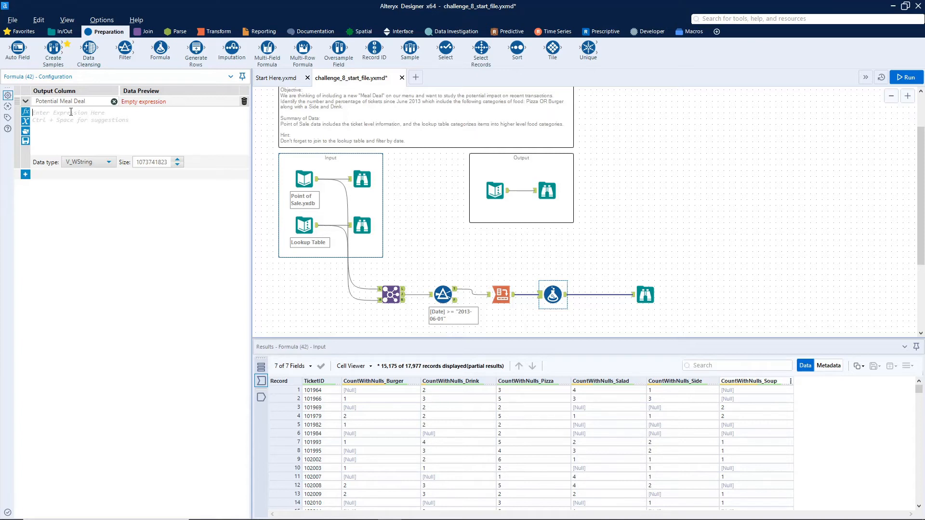
# Step: Start the formula as if !IsNull([CountWithNulls_Burger]) OR !IsNull([CountWithNulls_Pizza])
pyautogui.write('if')
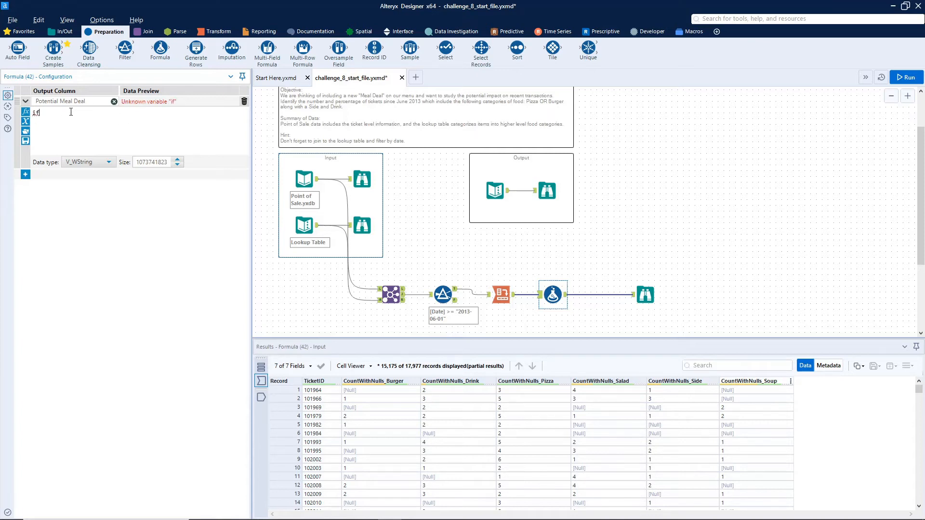
pyautogui.write(' i')
pyautogui.press('BackSpace')
pyautogui.write('!isNull(v)')
pyautogui.press('Return')
pyautogui.write('[CountWithNulls_Burger]')
pyautogui.press('Return')
pyautogui.write('or')
pyautogui.press('Return')
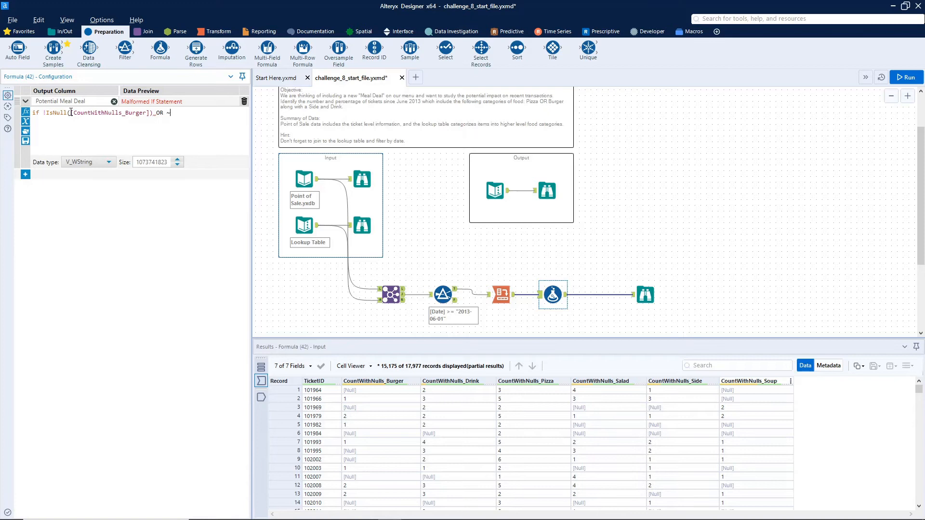
pyautogui.write('!isn')
pyautogui.press('Return')
pyautogui.write('[CountWithNulls_Pizza]')
pyautogui.press('Return')
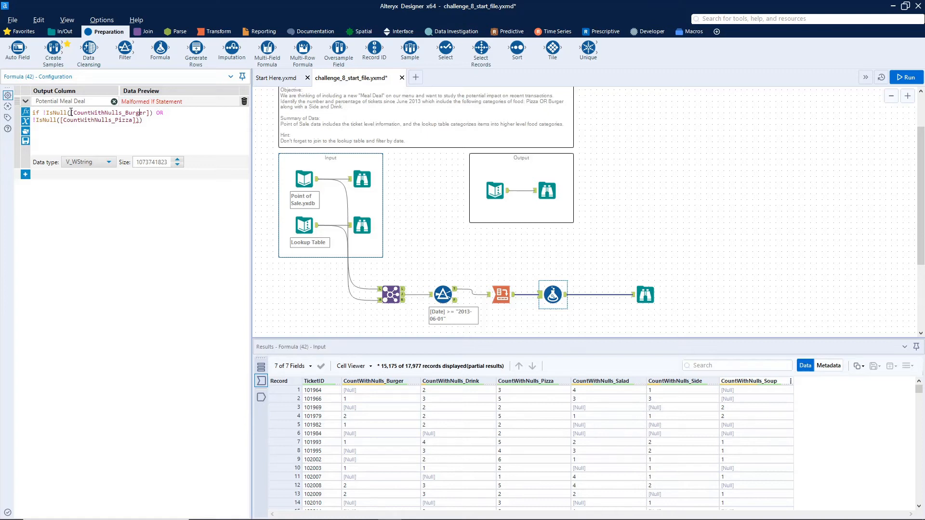
# Step: Group the Burger/Pizza condition, add AND !IsNull checks for Side and Drink counts, and finish with then 1 else 0 endif
pyautogui.write('(')
pyautogui.press('Down')
pyautogui.press('Down')
pyautogui.press('Escape')
pyautogui.press('Down')
pyautogui.write('AND !IsNull(v')
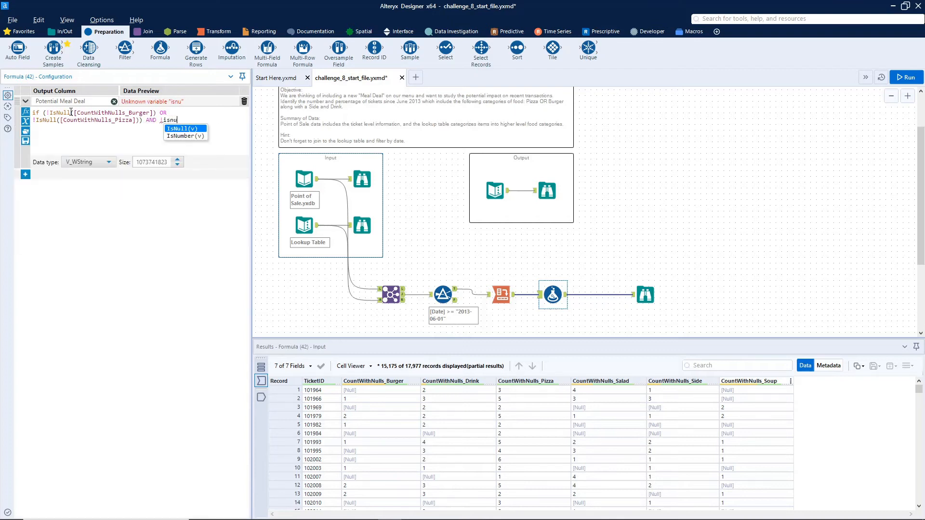
pyautogui.press('BackSpace')
pyautogui.write('[CountWithNulls_Side])')
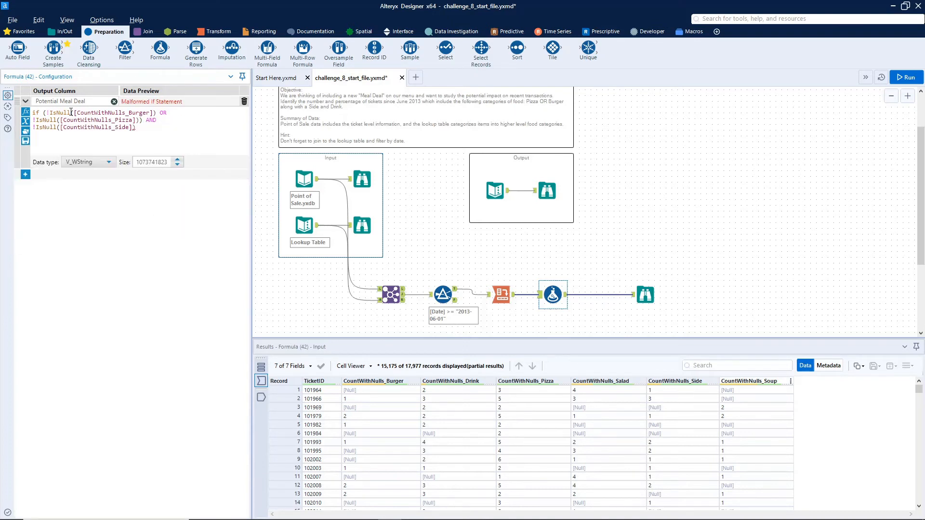
pyautogui.write(' AND !IsN')
pyautogui.press('Return')
pyautogui.write('[CountWithNulls_Drink]')
pyautogui.press('Return')
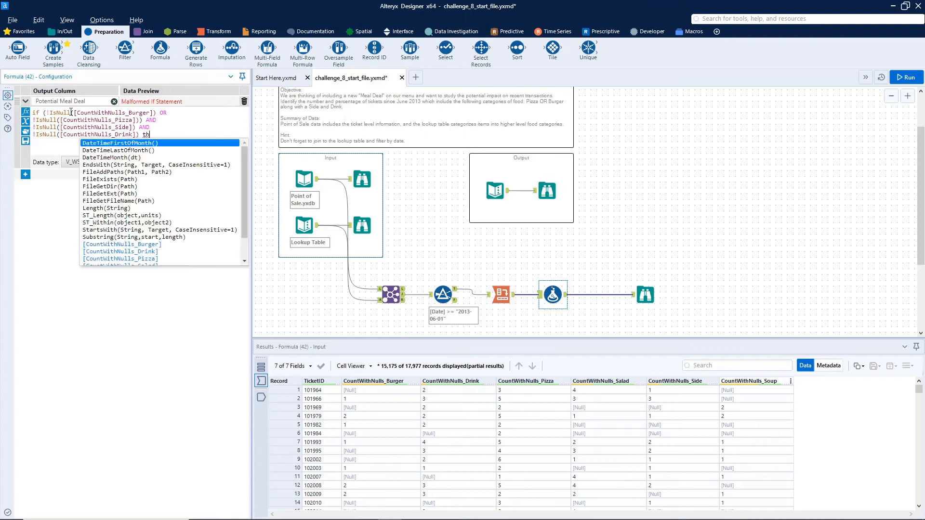
pyautogui.write('then 1 else 0 endif')
# Step: Set the Potential Meal Deal column's data type to Int16 and run the workflow
pyautogui.click(108, 162)
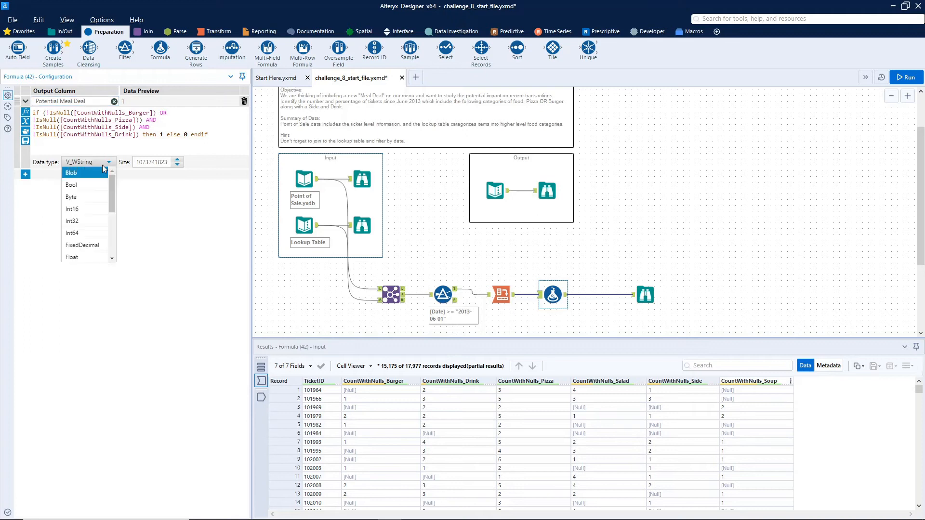
pyautogui.click(98, 209)
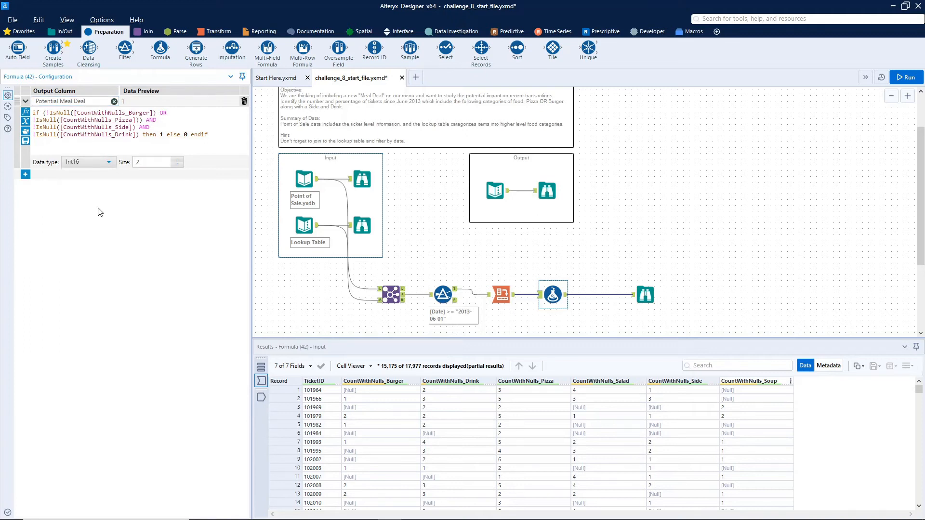
pyautogui.click(912, 76)
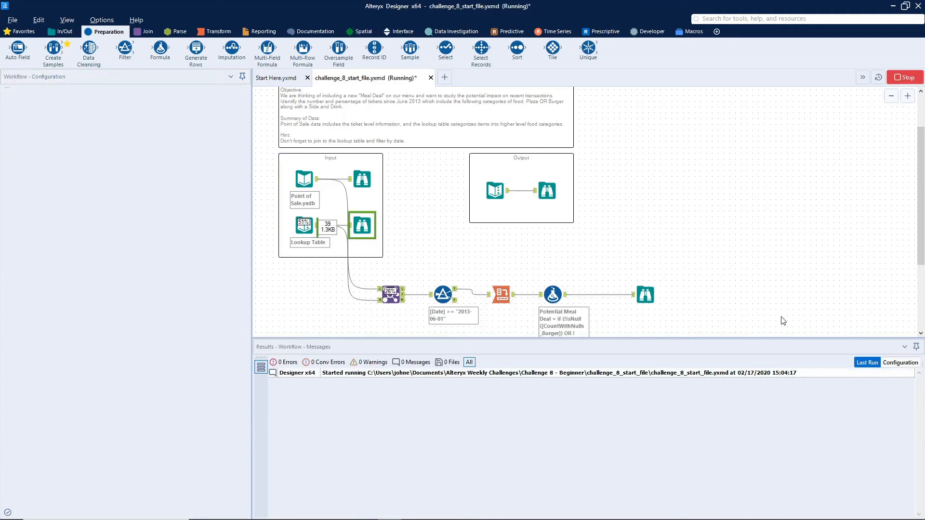
# Step: Inspect the Potential Meal Deal values in the Browse results
pyautogui.click(646, 293)
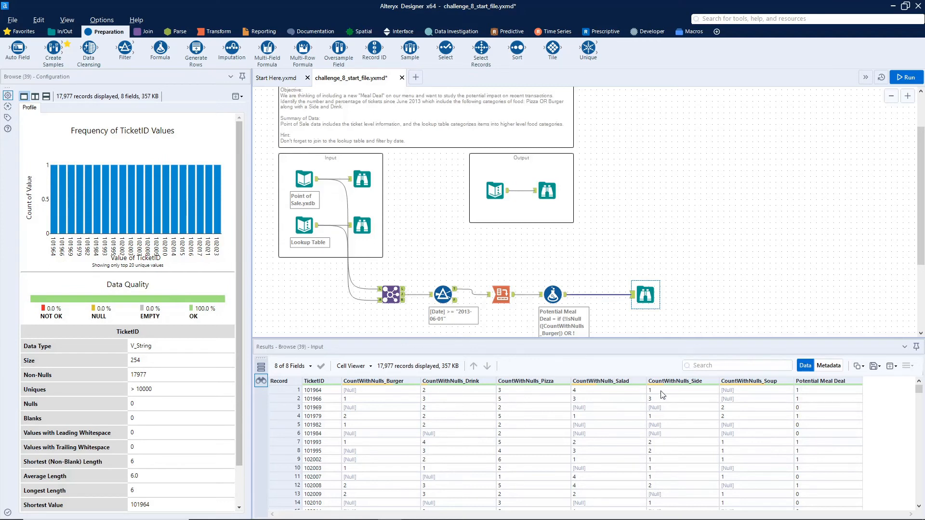
pyautogui.click(806, 393)
pyautogui.click(812, 410)
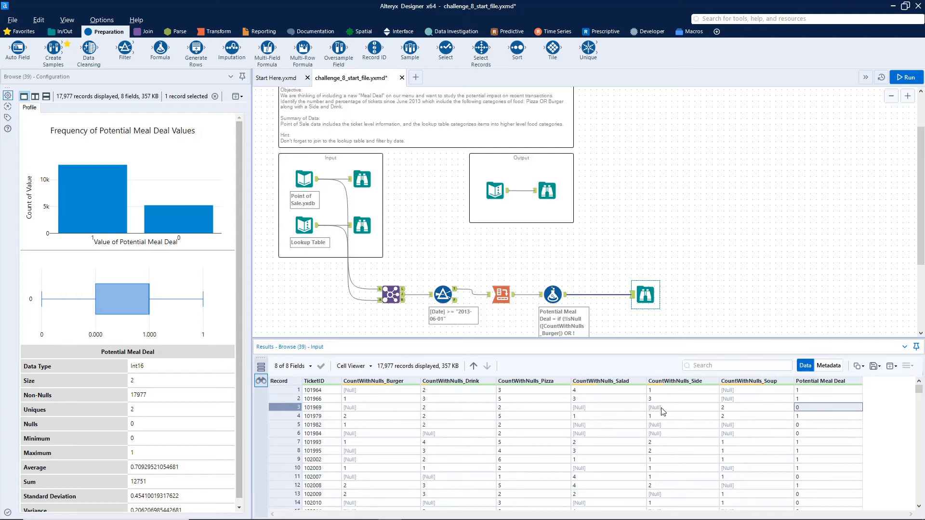
# Step: Insert a Summarize tool after the Formula and add a Sum action on Potential Meal Deal
pyautogui.moveTo(647, 294); pyautogui.dragTo(687, 295)
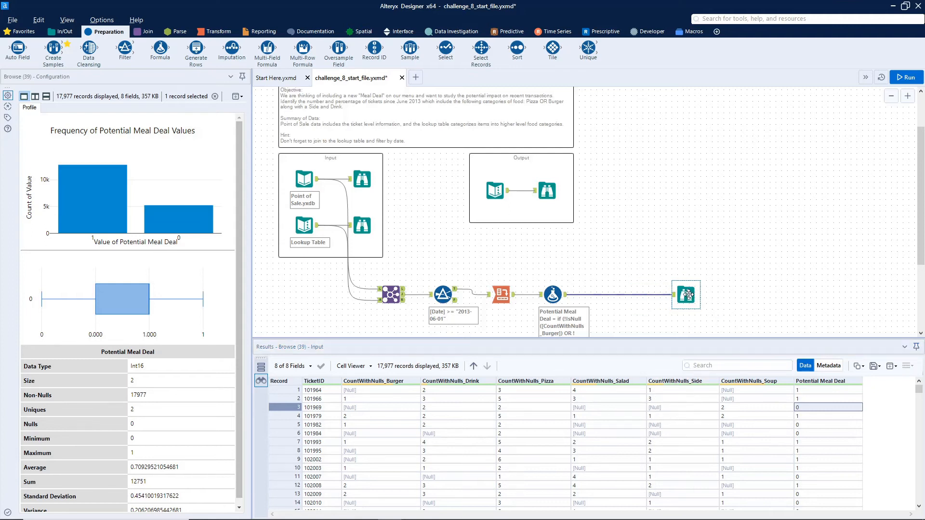
pyautogui.click(213, 34)
pyautogui.moveTo(160, 49); pyautogui.dragTo(615, 295)
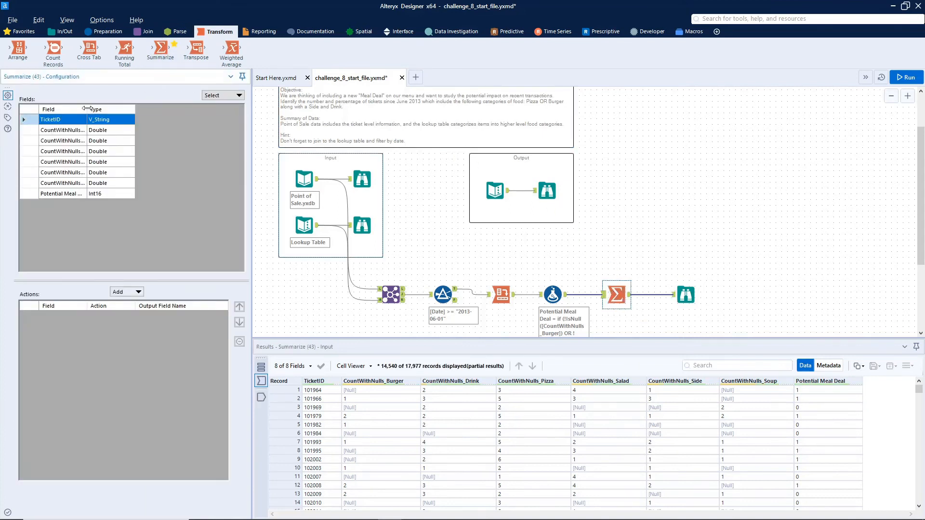
pyautogui.click(78, 195)
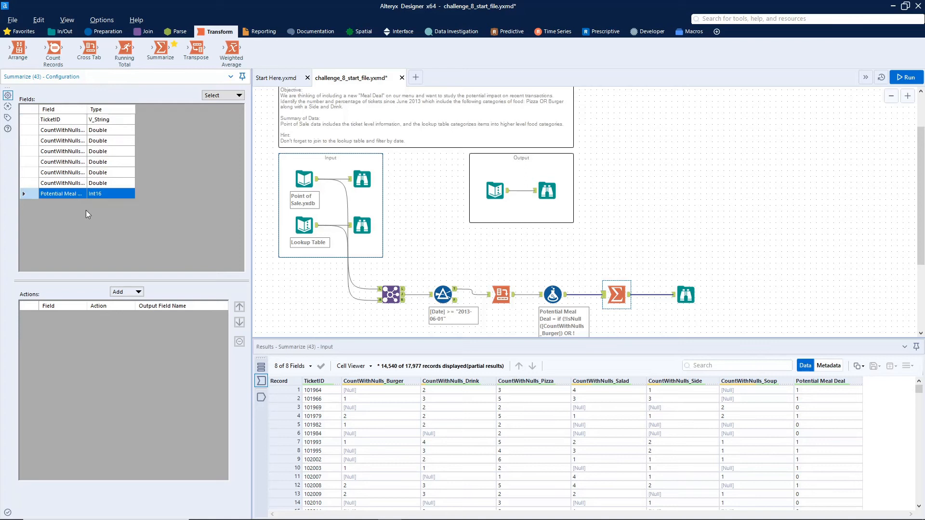
pyautogui.click(136, 293)
pyautogui.click(140, 315)
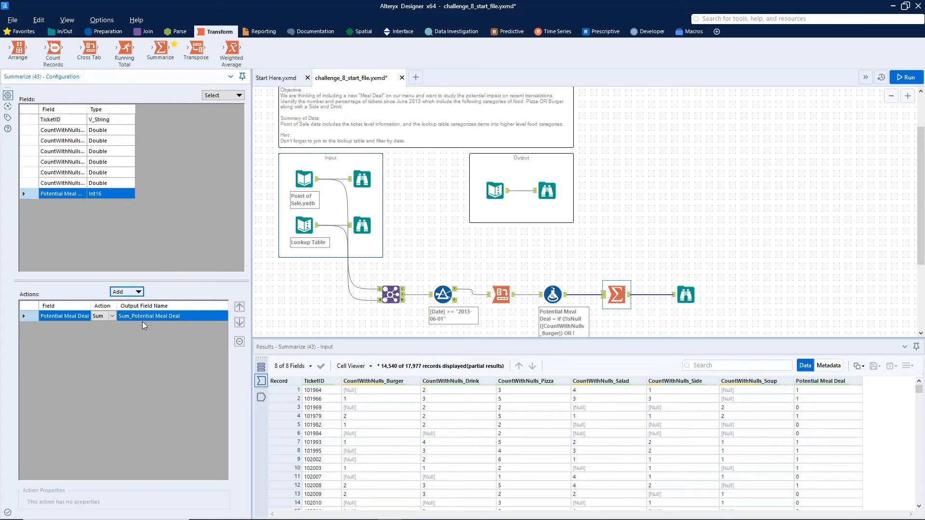
# Step: Rename the sum's output field to Potential Meal Deal
pyautogui.click(138, 317)
pyautogui.press('BackSpace')
pyautogui.press('BackSpace')
pyautogui.press('BackSpace')
pyautogui.press('BackSpace')
pyautogui.press('Return')
# Step: Add a Count action on Potential Meal Deal with the output field named Total
pyautogui.click(137, 293)
pyautogui.click(144, 326)
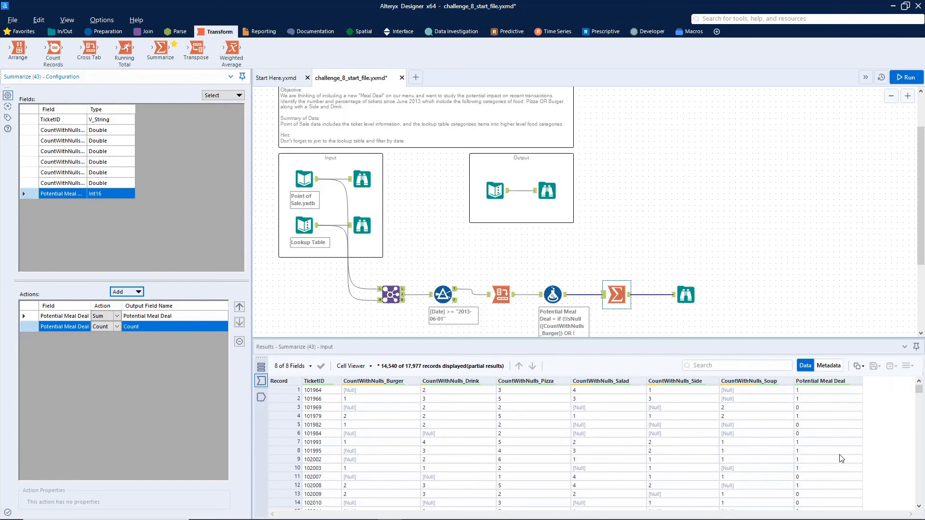
pyautogui.click(138, 328)
pyautogui.write('Total')
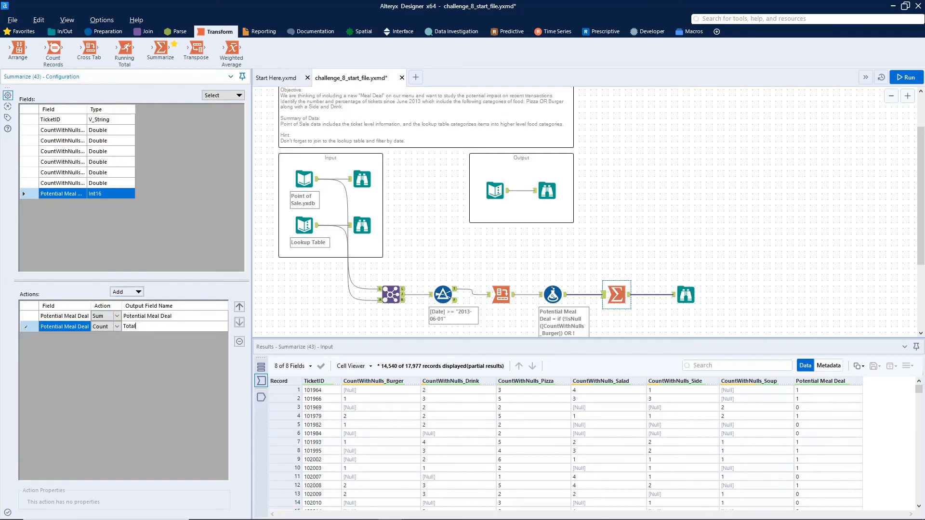
# Step: Run the workflow and compare the summary results with the expected output's Browse results
pyautogui.click(918, 76)
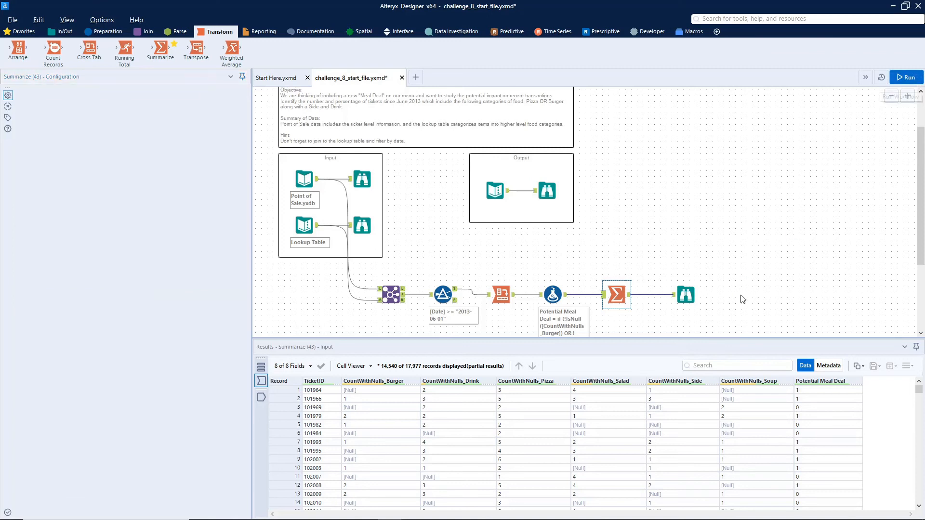
pyautogui.click(686, 295)
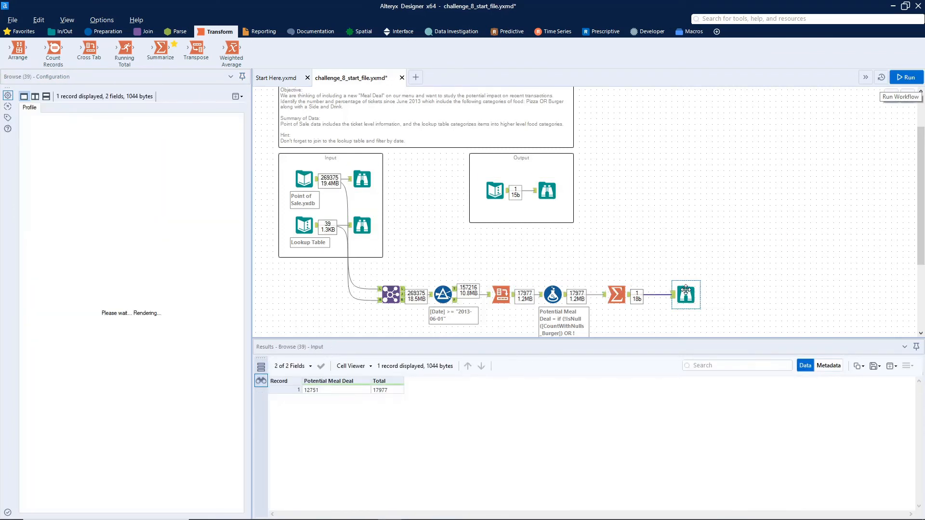
pyautogui.click(550, 191)
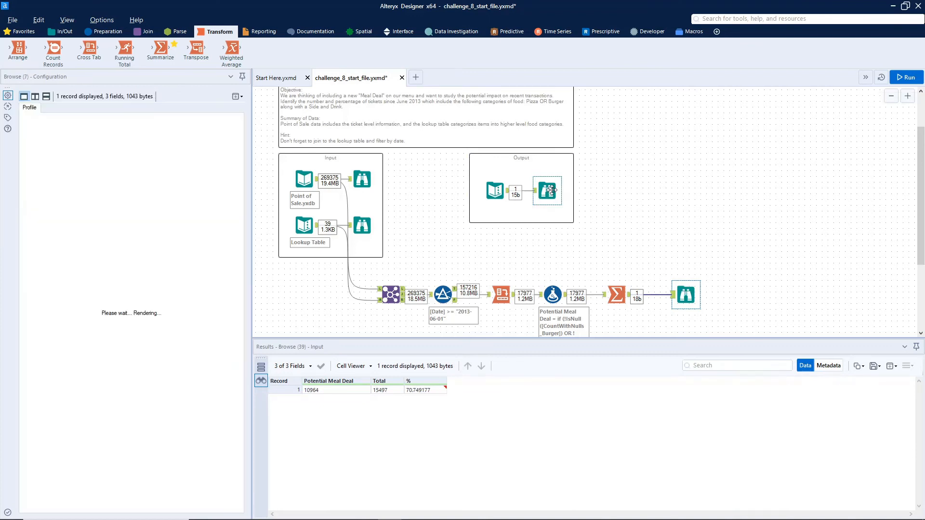
pyautogui.click(687, 296)
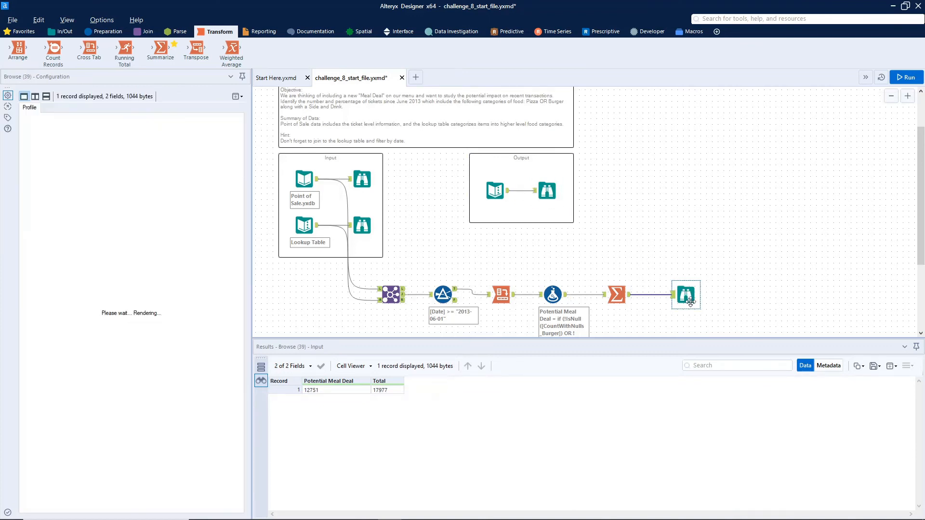
pyautogui.click(546, 187)
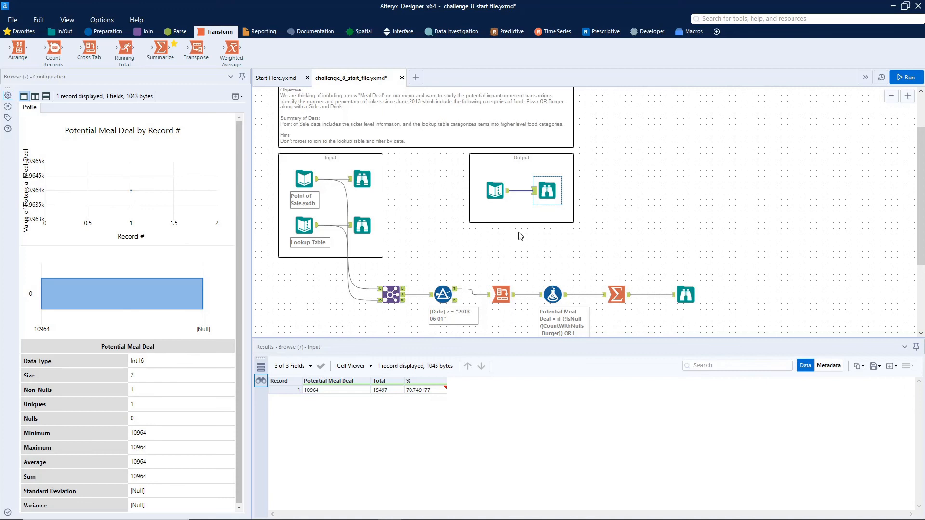
# Step: Change the filter date to 2013-07-01, run the workflow and view the summary results
pyautogui.click(436, 289)
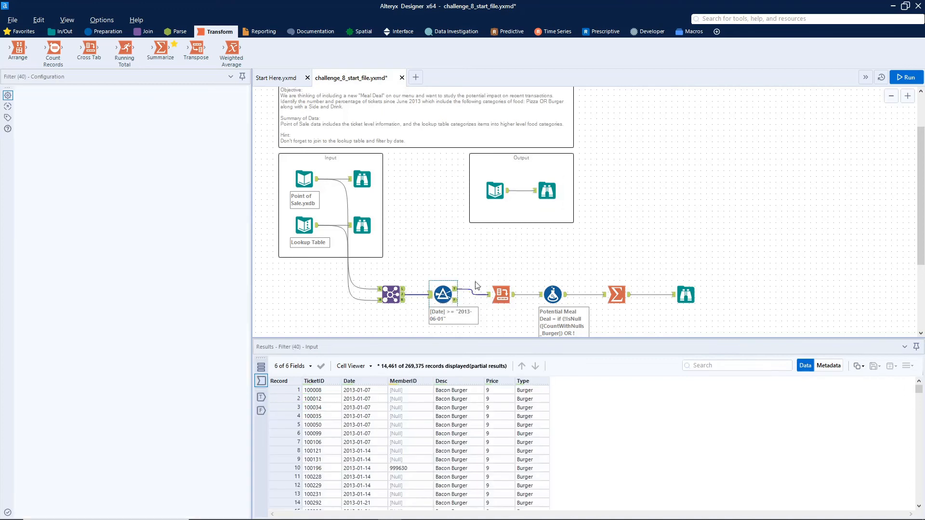
pyautogui.scroll(2, 432, 175)
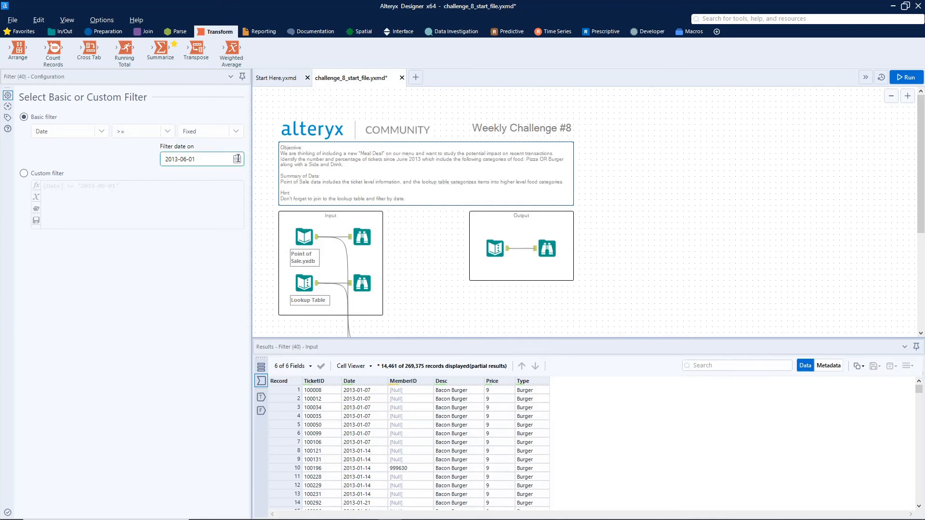
pyautogui.click(237, 159)
pyautogui.click(233, 177)
pyautogui.click(152, 204)
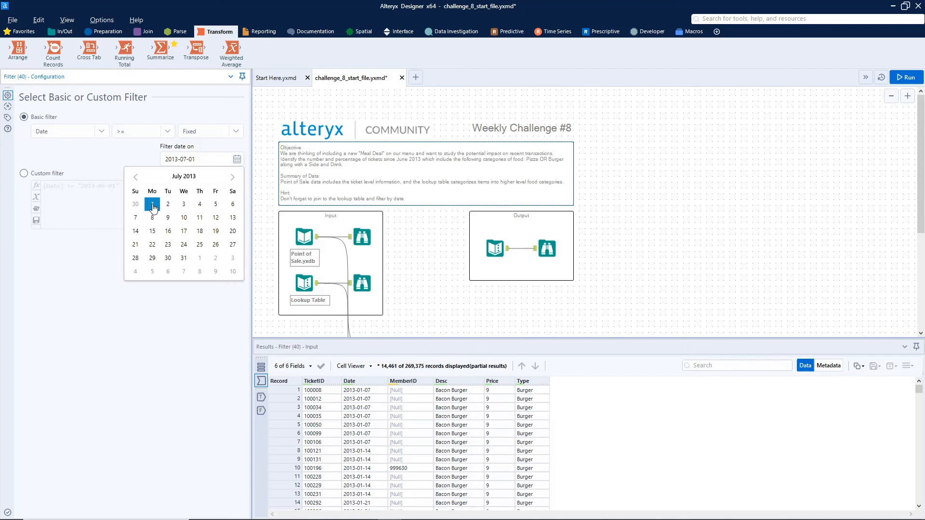
pyautogui.click(897, 77)
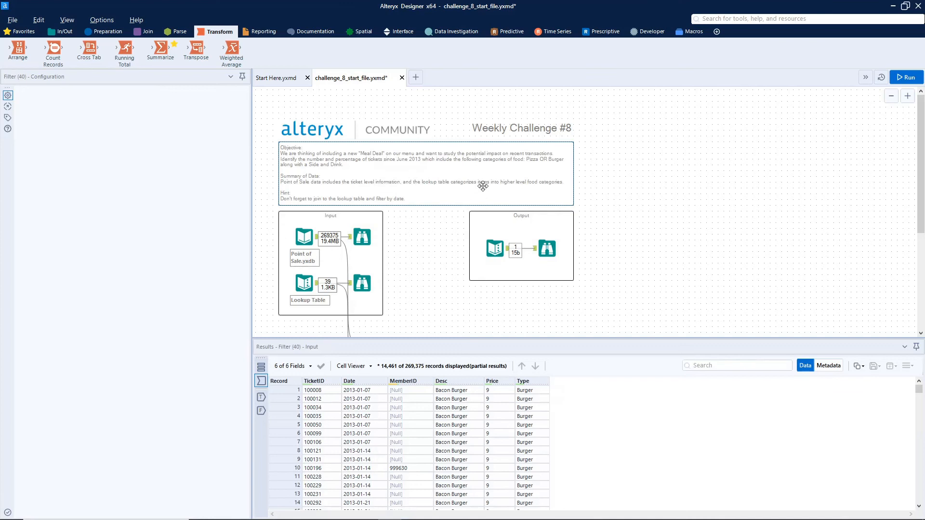
pyautogui.scroll(-3, 628, 242)
pyautogui.click(686, 275)
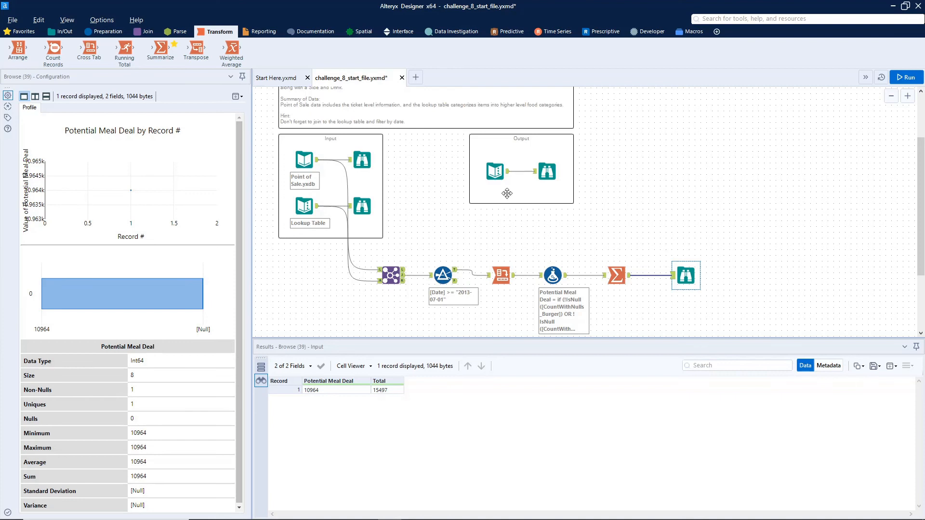
# Step: Check the expected output's fields, then insert a Formula tool between the Summarize tool and the final Browse tool
pyautogui.click(547, 172)
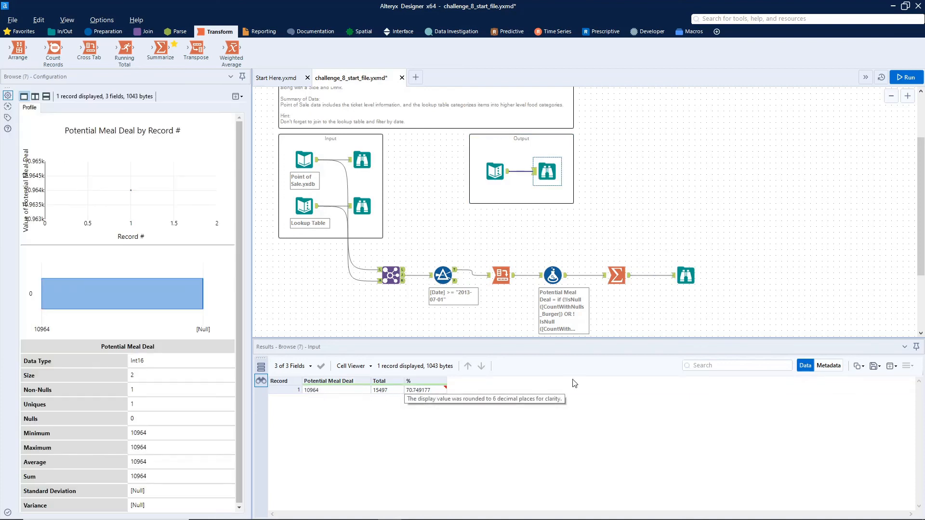
pyautogui.moveTo(686, 276); pyautogui.dragTo(743, 273)
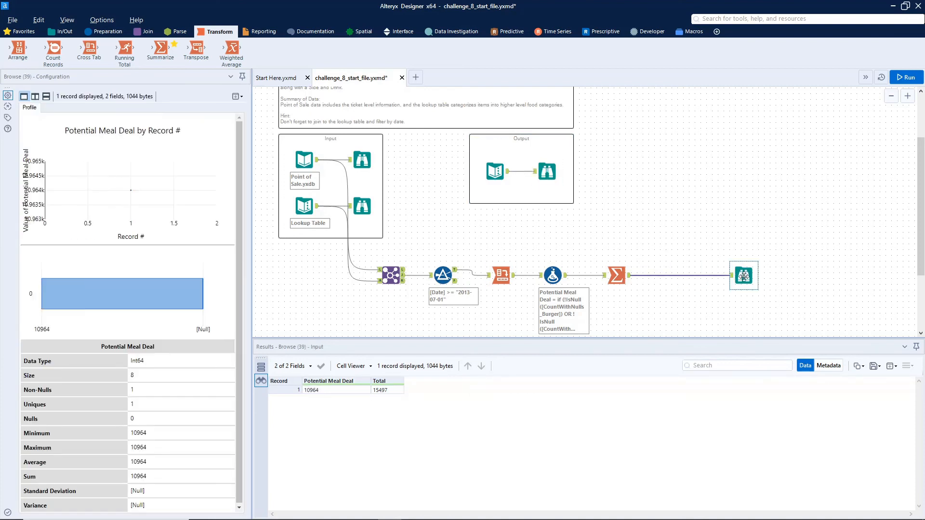
pyautogui.click(104, 32)
pyautogui.moveTo(160, 48); pyautogui.dragTo(683, 279)
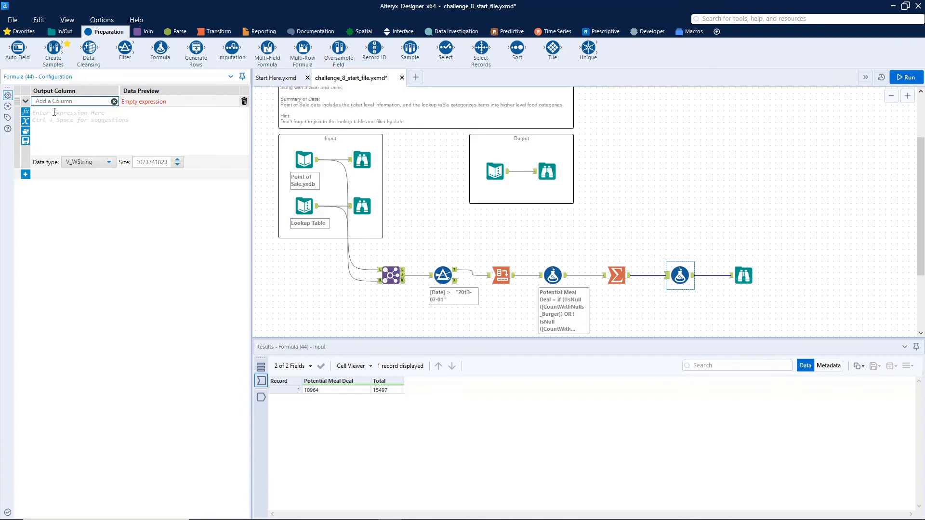
# Step: Configure the formula to create a field named % as ([Potential Meal Deal]/[Total])*100 with data type Double
pyautogui.write('%')
pyautogui.click(53, 112)
pyautogui.write('[')
pyautogui.press('Return')
pyautogui.write('/')
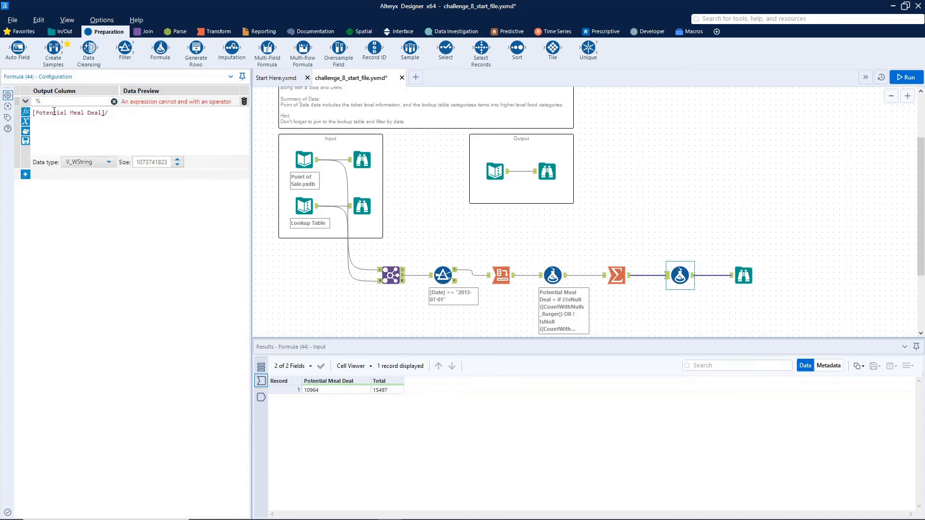
pyautogui.write('[Total]')
pyautogui.press('Return')
pyautogui.write(')*100')
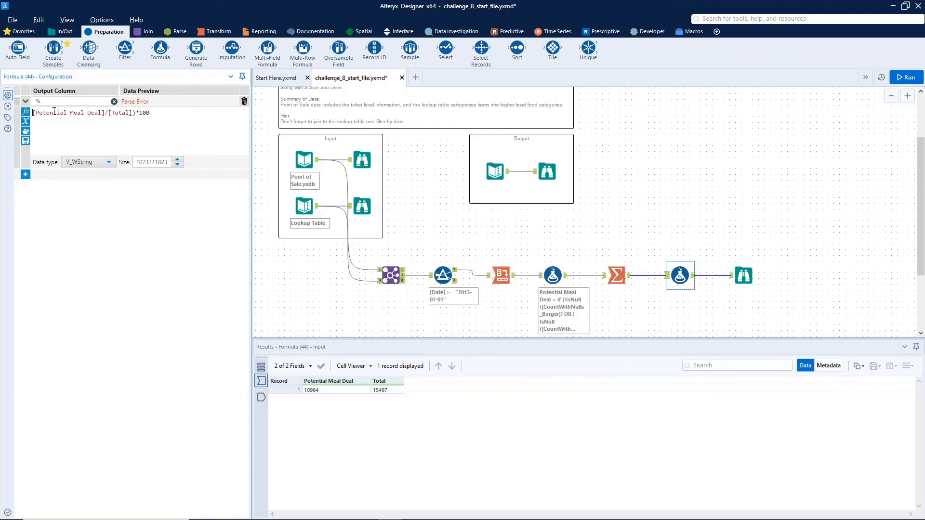
pyautogui.write('(')
pyautogui.click(115, 287)
pyautogui.click(91, 165)
pyautogui.scroll(-2, 95, 209)
pyautogui.click(77, 176)
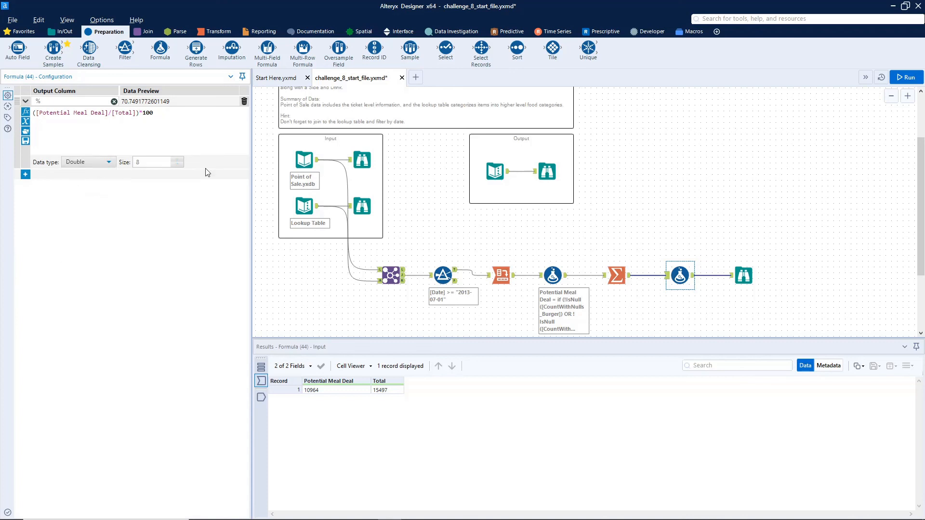
# Step: Run the workflow and compare the new % result with the expected output's Browse results
pyautogui.click(906, 77)
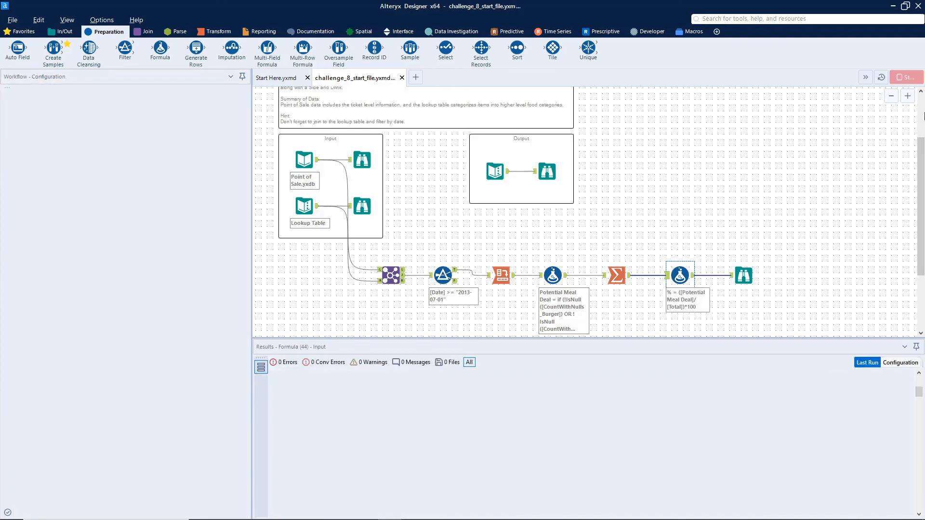
pyautogui.click(746, 274)
pyautogui.click(547, 171)
pyautogui.click(747, 275)
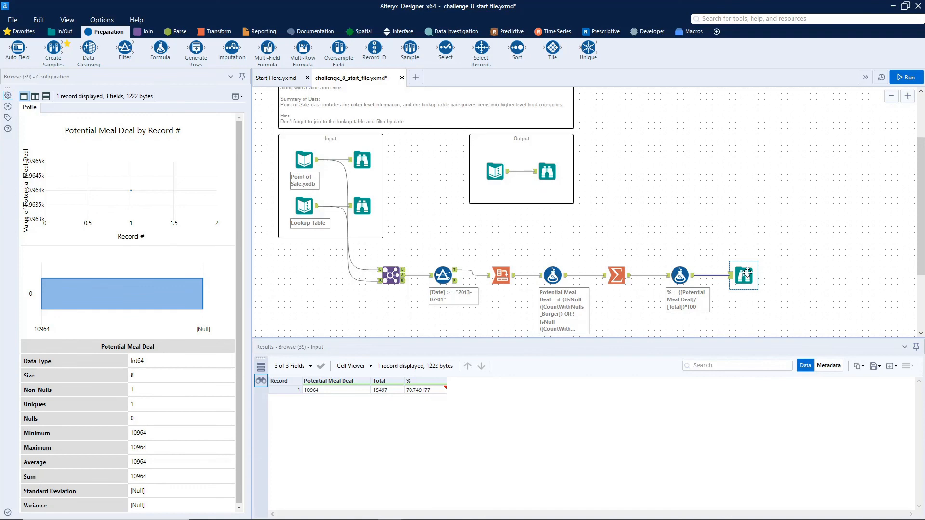